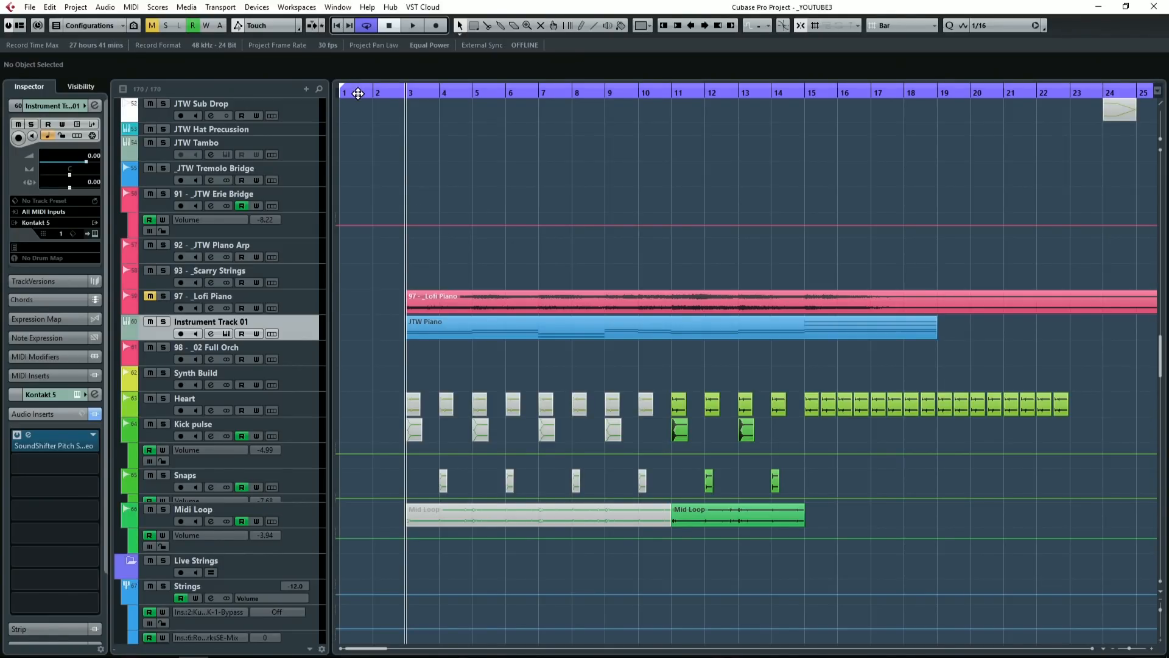
# Play the arrangement from bar 3 to hear the piano, then return the cursor to bar 3.
pyautogui.click(338, 96)
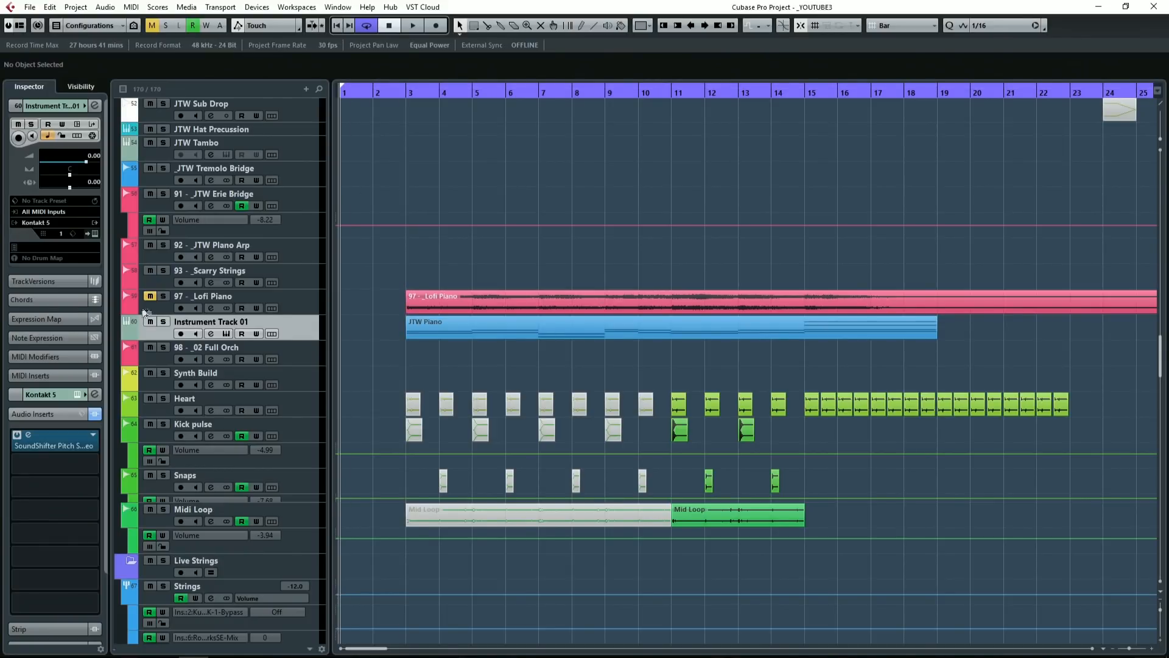
pyautogui.press('space')
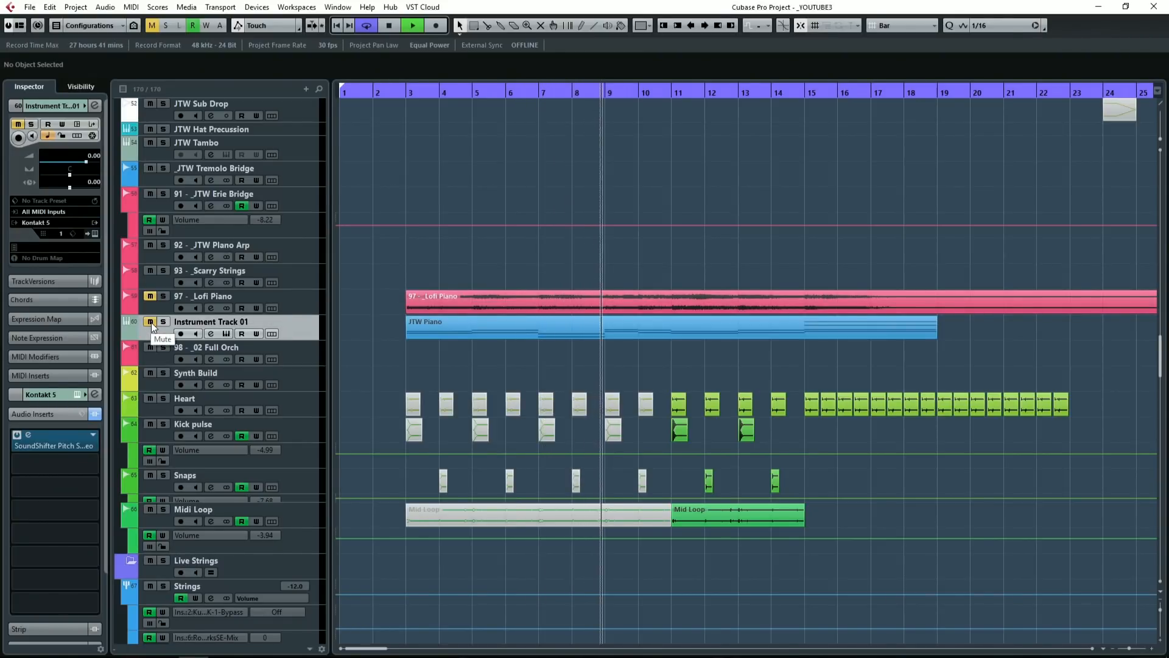
pyautogui.press('space')
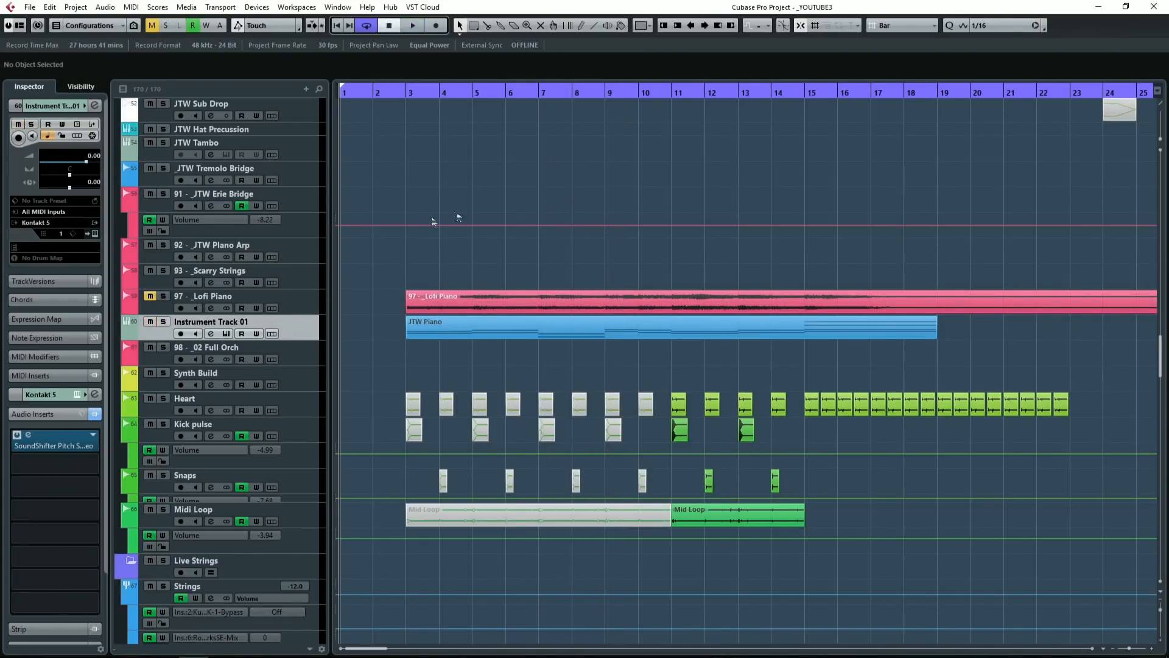
pyautogui.click(397, 95)
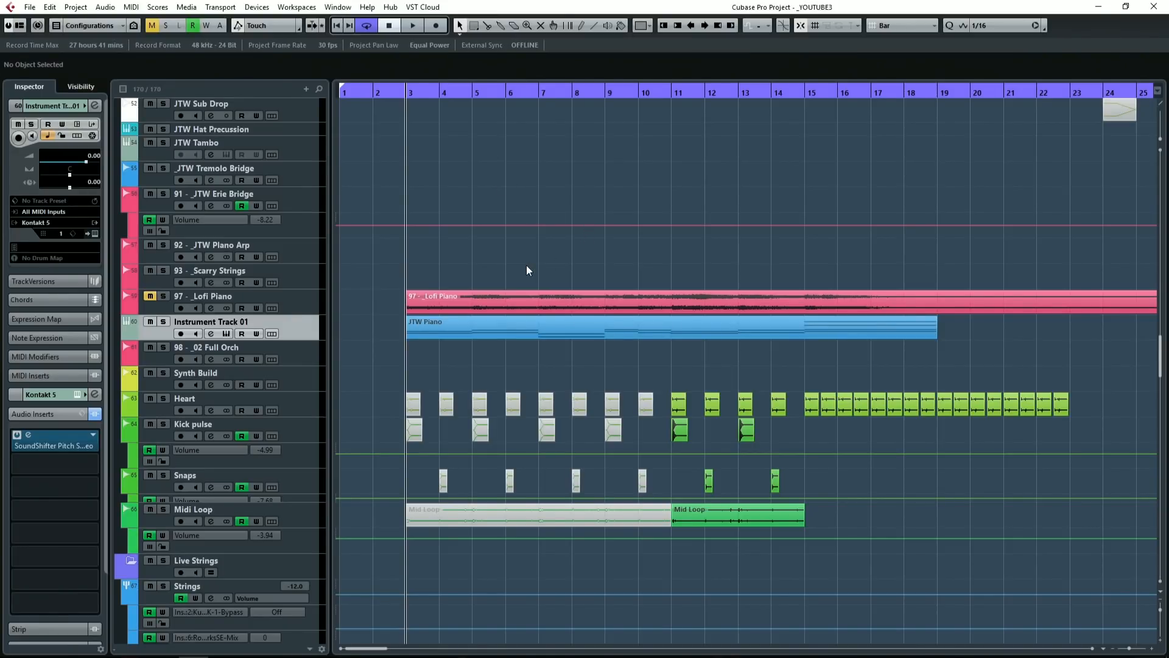
# Inspect the Kontakt 5 instrument and the SoundShifter Pitch insert on Instrument Track 01.
pyautogui.click(96, 233)
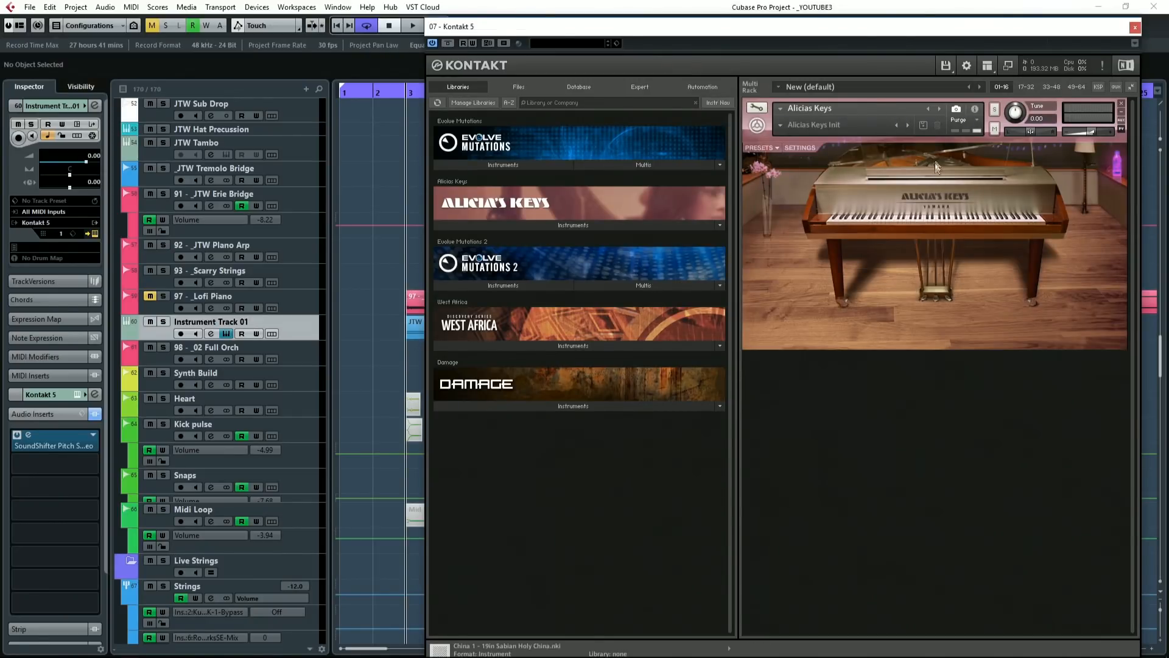
pyautogui.click(1135, 29)
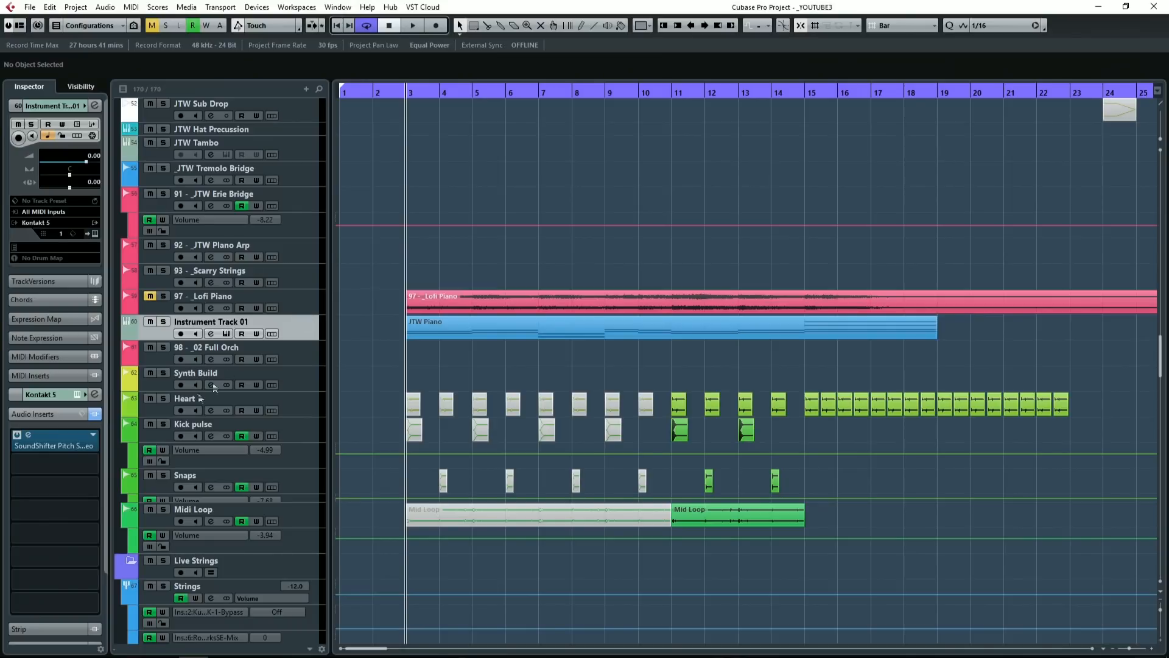
pyautogui.click(59, 442)
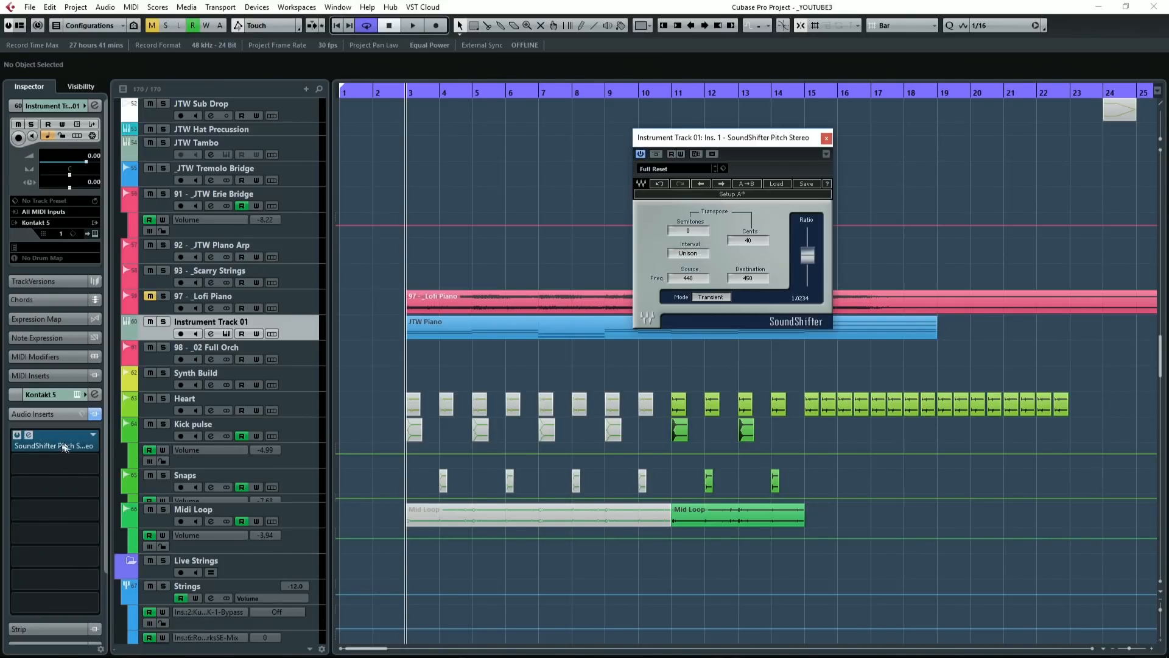
pyautogui.click(826, 139)
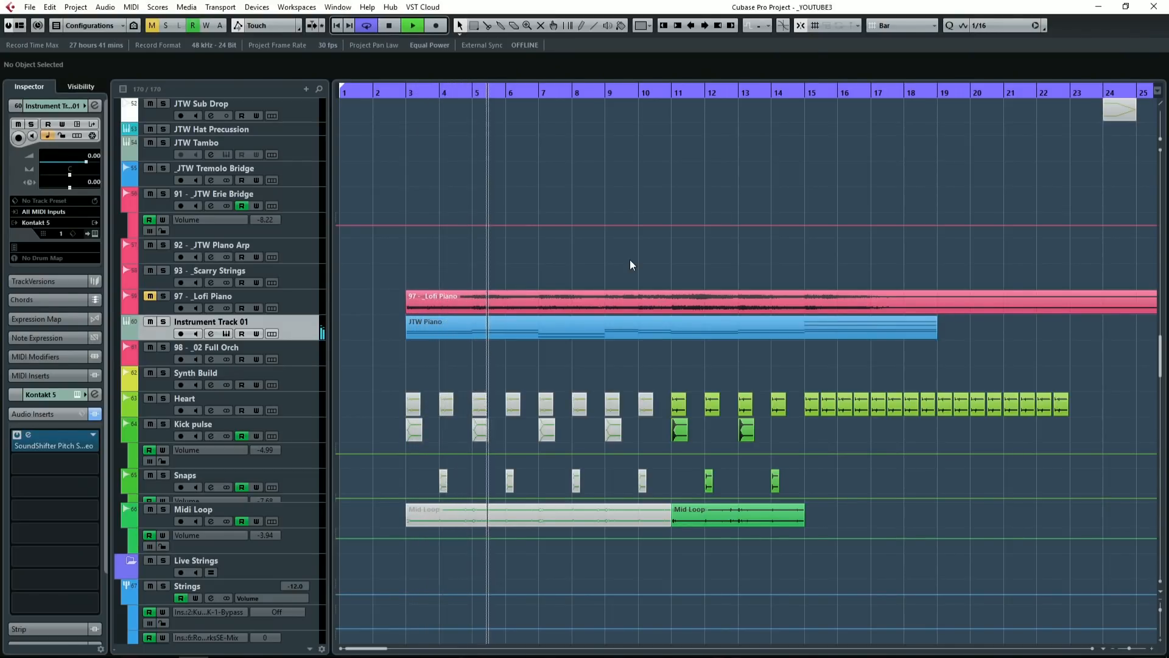
# Examine the notes of the whole JTW Piano part in the Key Editor during playback.
pyautogui.doubleClick(644, 334)
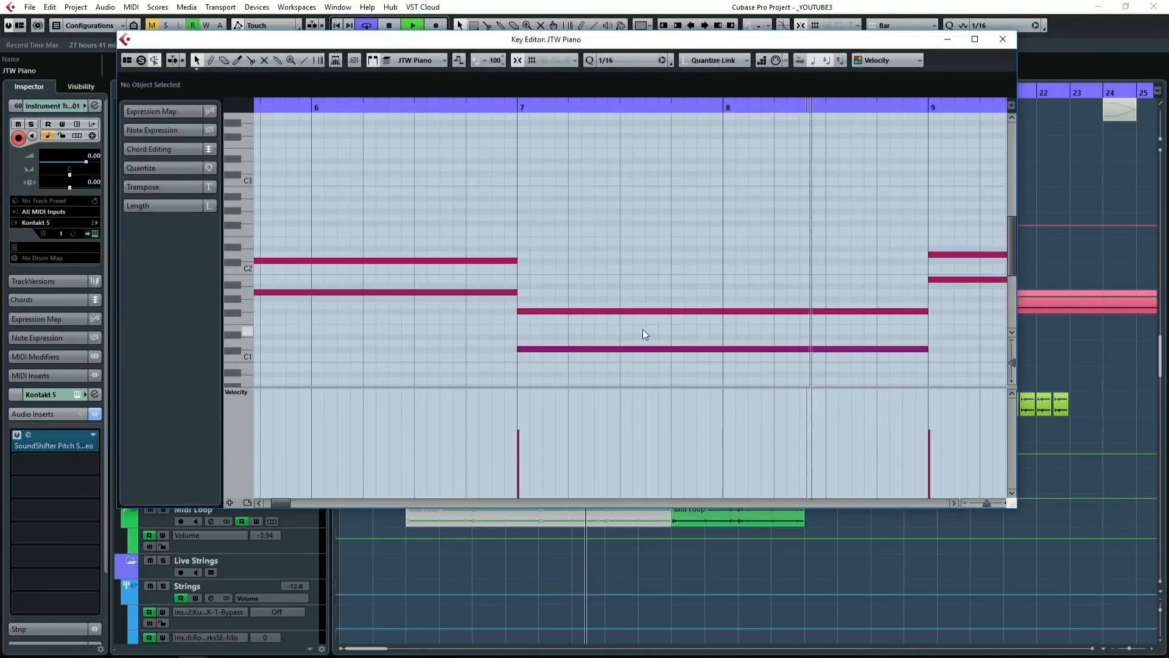
pyautogui.scroll(-5, 852, 252)
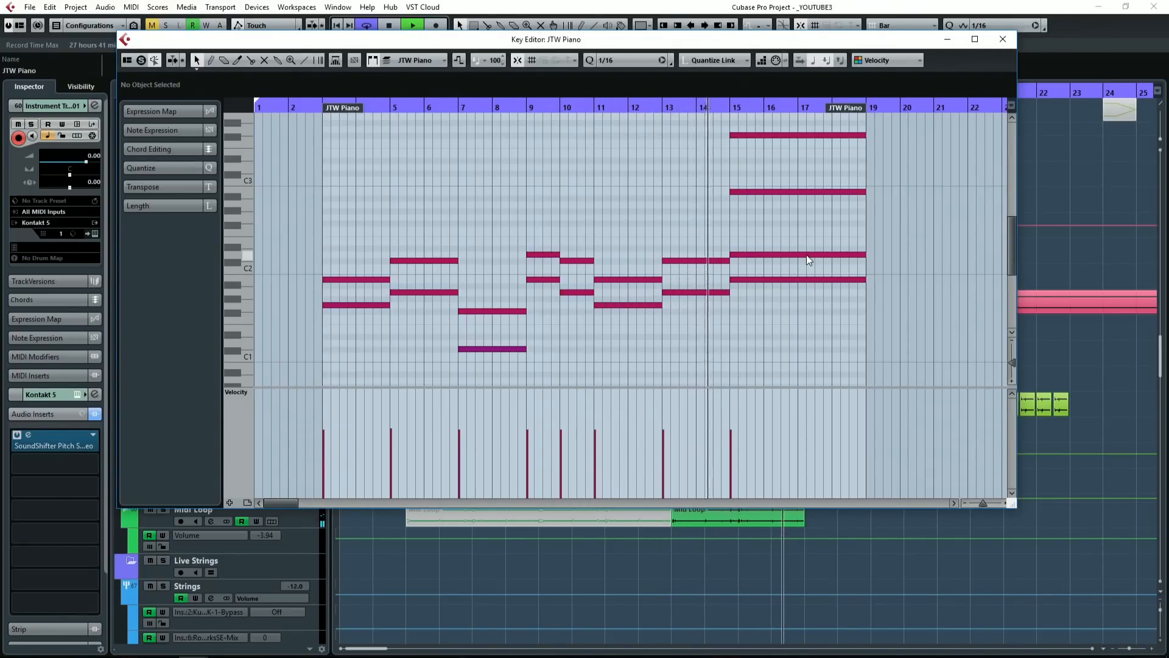
pyautogui.click(1001, 44)
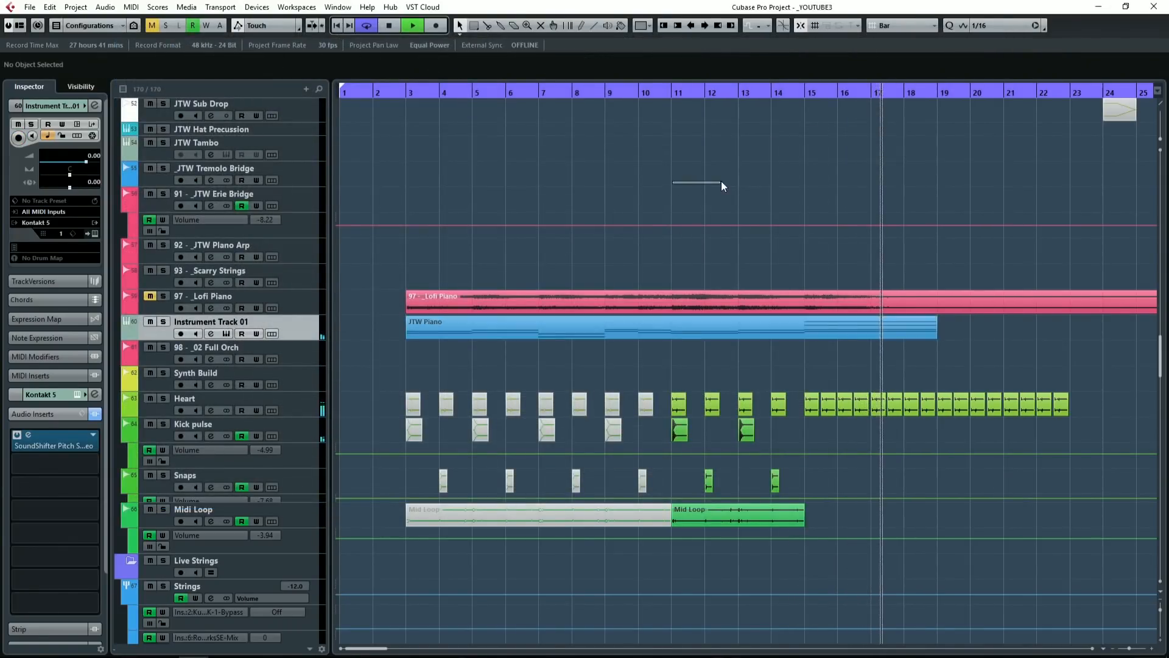
pyautogui.press('space')
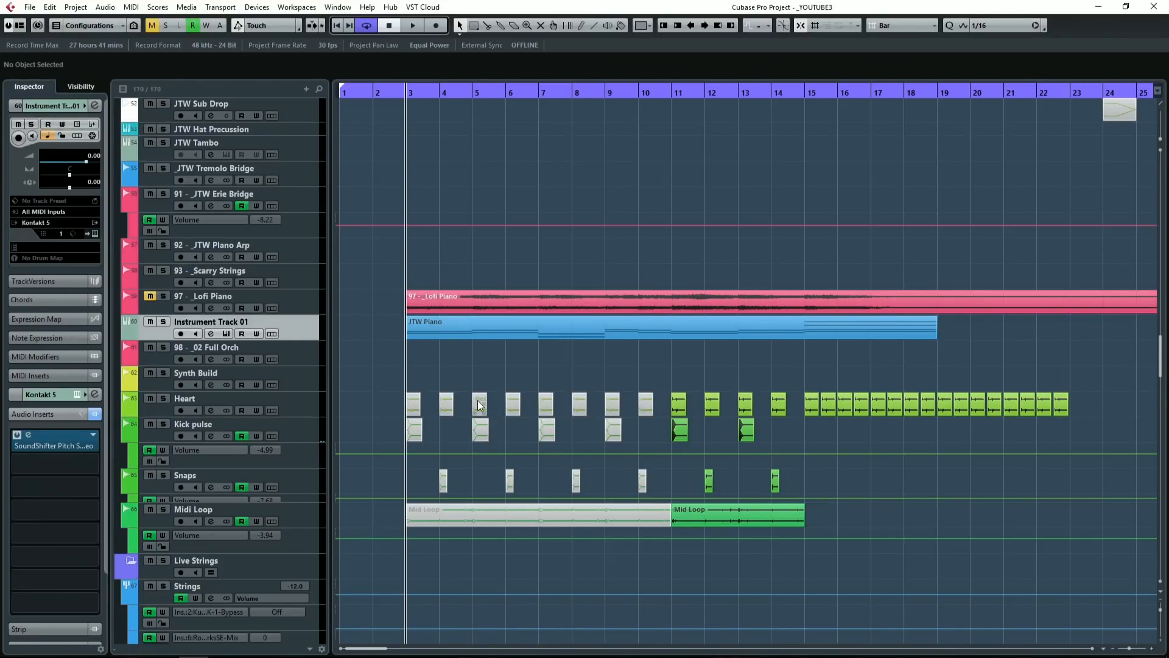
# Add AmpSimulator to the third audio insert slot of Instrument Track 01.
pyautogui.click(54, 487)
pyautogui.write('amp')
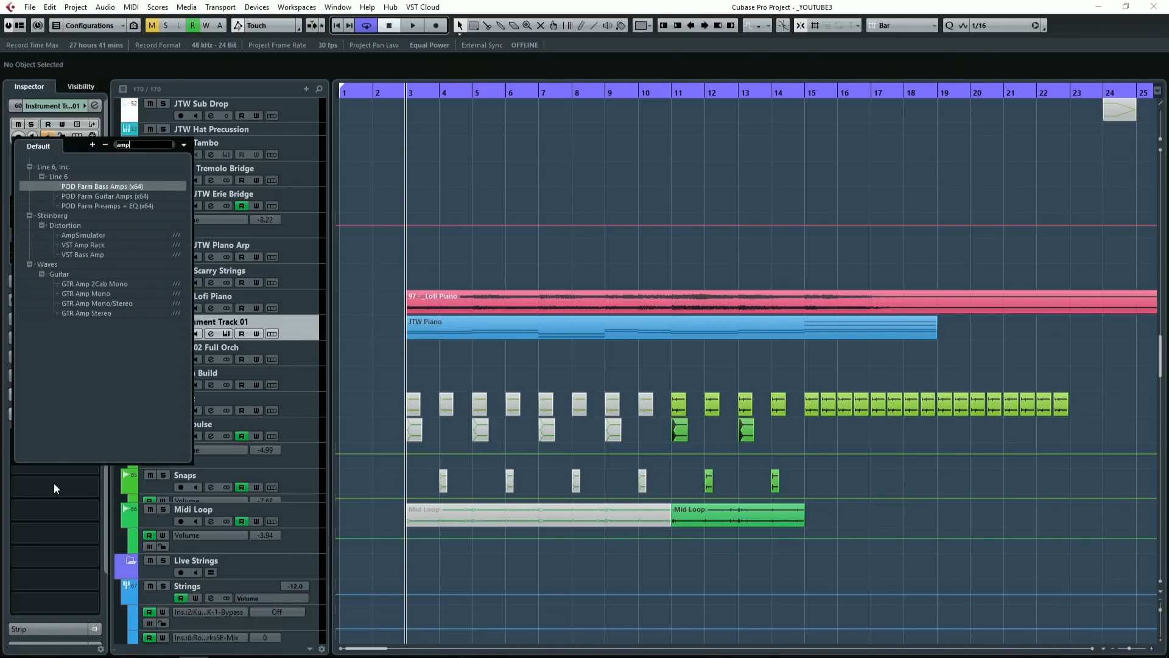
pyautogui.click(103, 233)
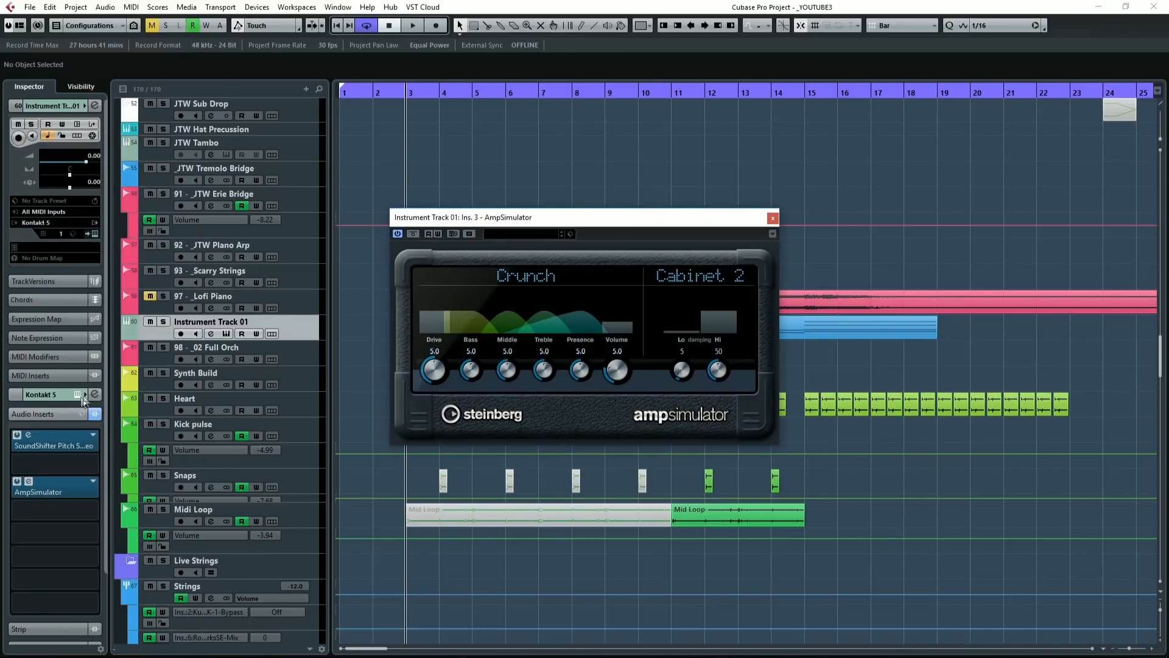
# Solo Instrument Track 01, load the Kitchen-Radio preset in AmpSimulator, and play it back.
pyautogui.click(164, 321)
pyautogui.moveTo(572, 218); pyautogui.dragTo(678, 95)
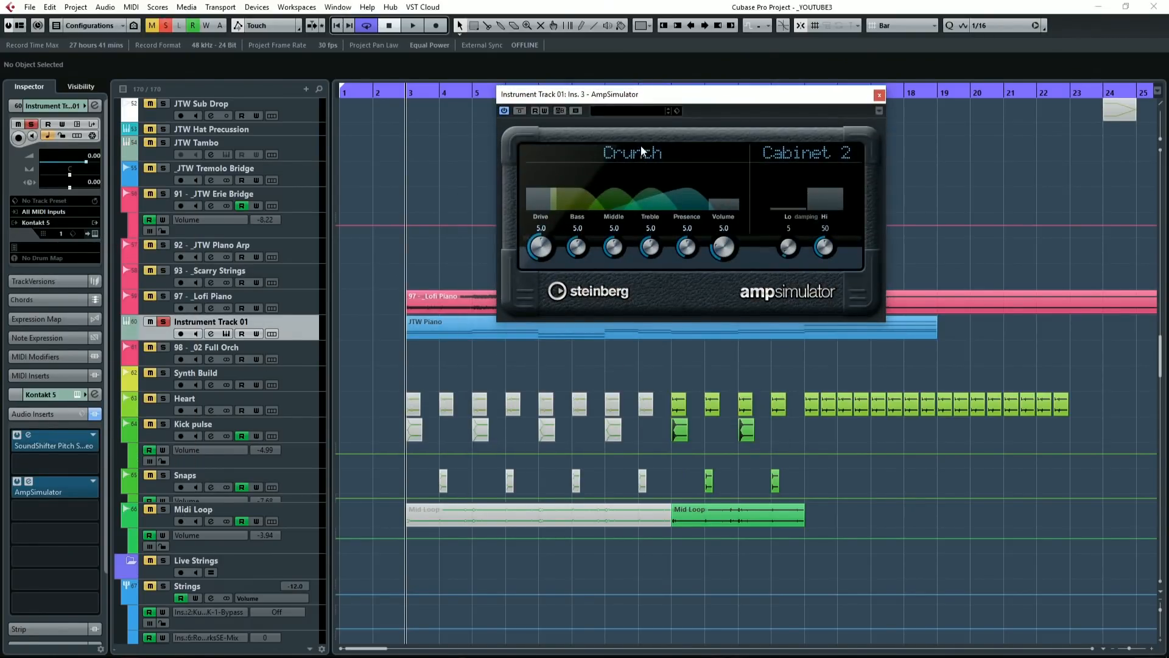
pyautogui.click(627, 112)
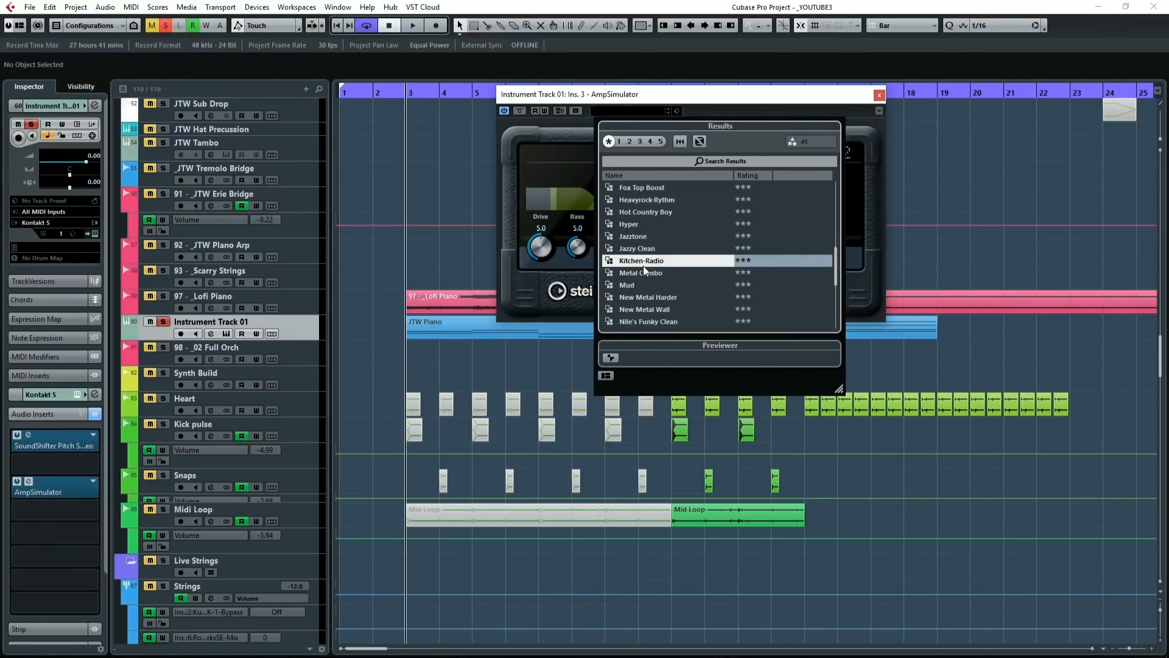
pyautogui.doubleClick(644, 262)
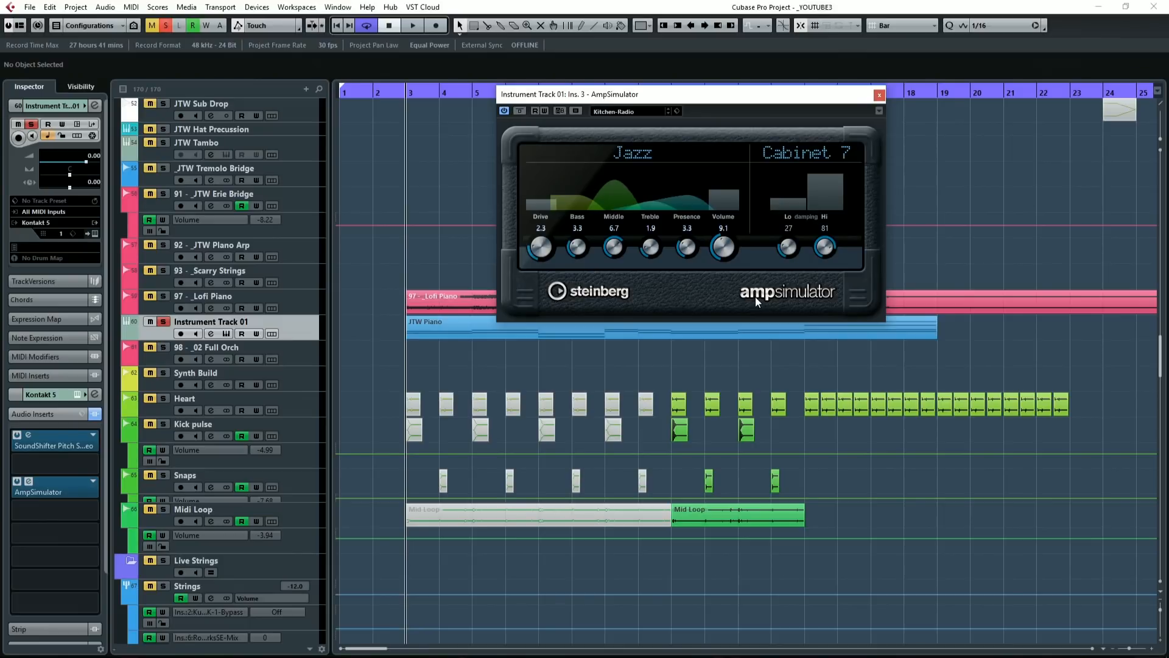
pyautogui.press('space')
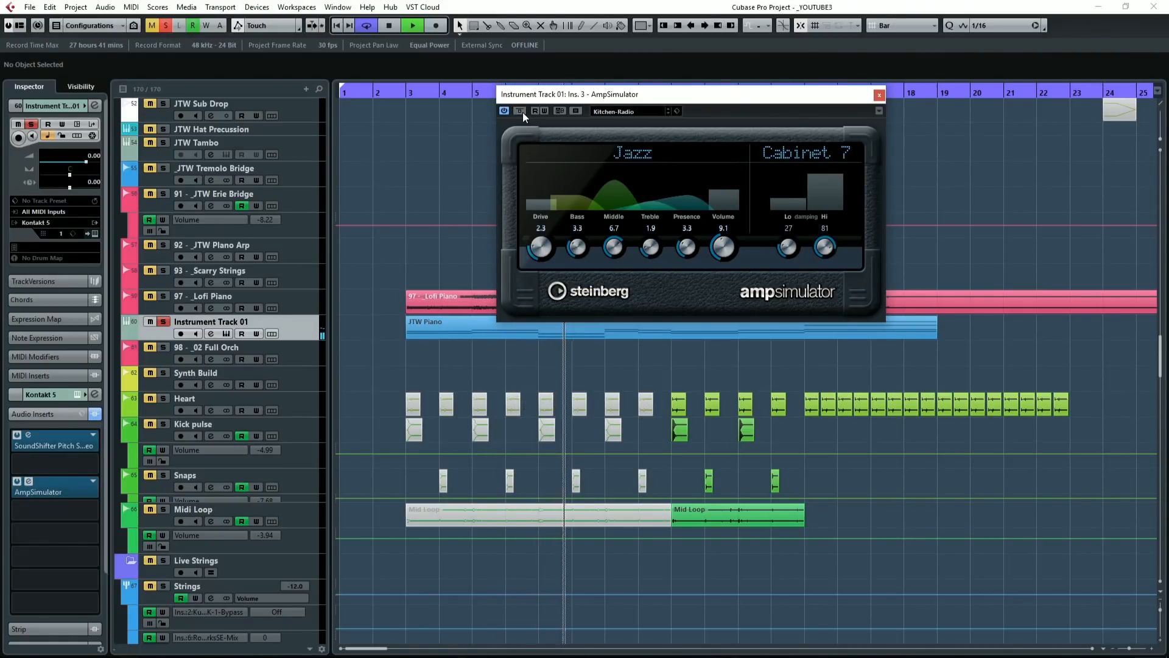
# Raise the AmpSimulator drive to 7.1 and switch the amp model to Crunch.
pyautogui.moveTo(550, 239); pyautogui.dragTo(542, 174)
pyautogui.press('space')
pyautogui.click(637, 154)
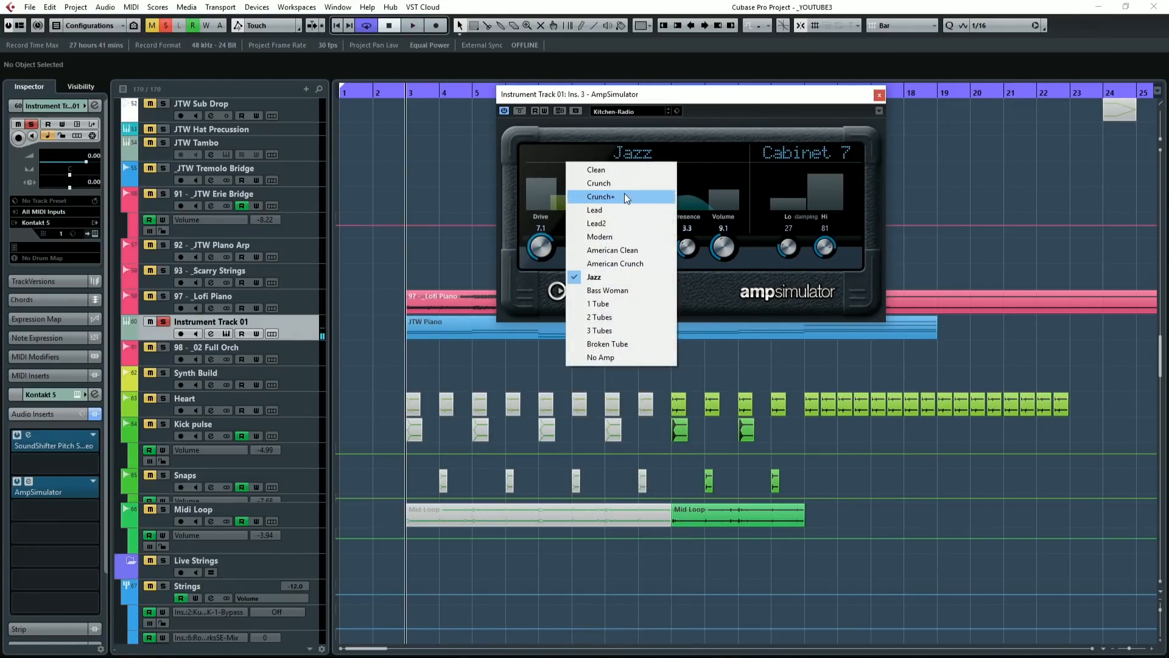
pyautogui.click(621, 184)
# Lower the AmpSimulator drive to 3.2 while listening, then close the plug-in window.
pyautogui.press('space')
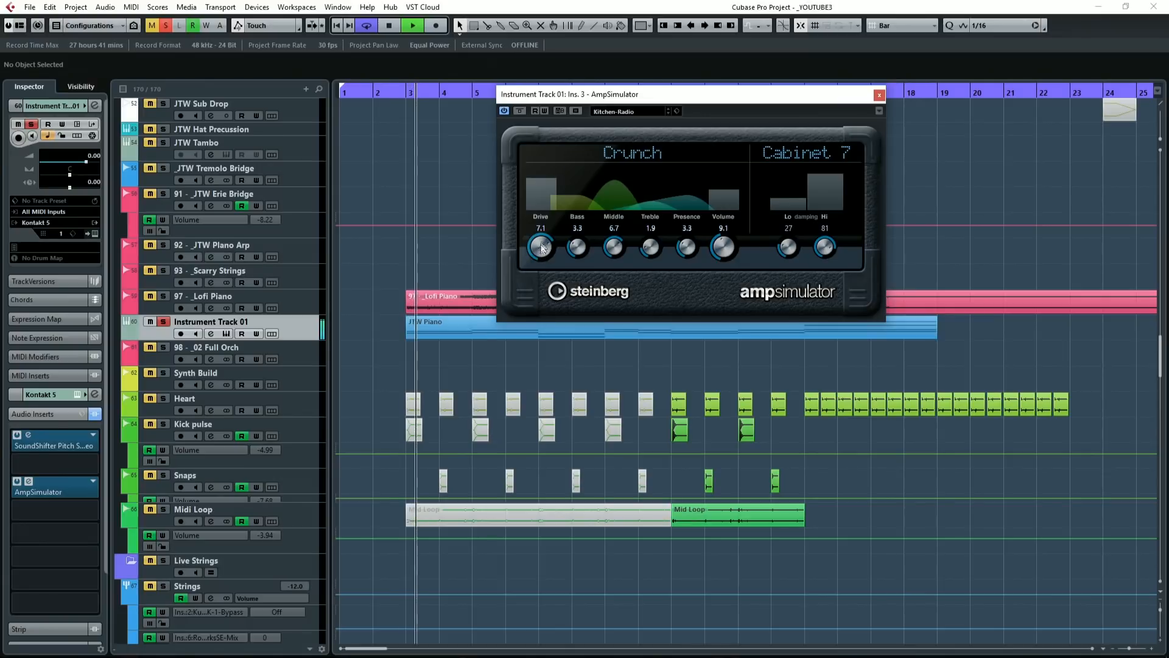
pyautogui.moveTo(540, 254); pyautogui.dragTo(536, 306)
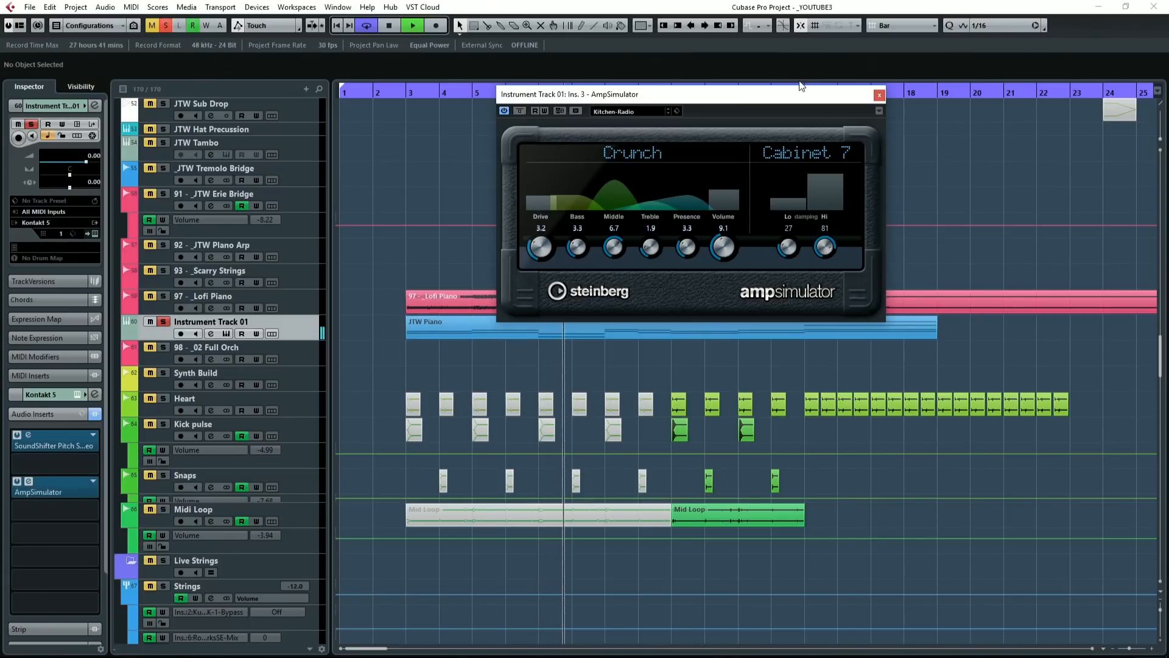
pyautogui.press('space')
pyautogui.click(879, 95)
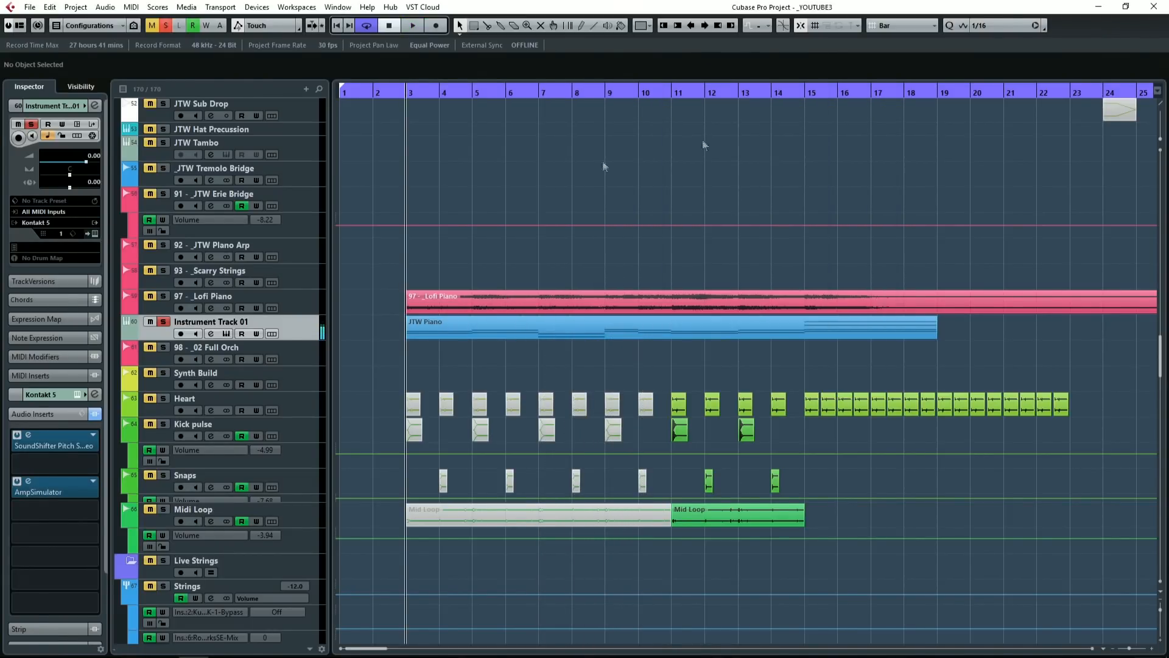
# Take Instrument Track 01 out of solo and play the distorted piano within the full mix.
pyautogui.click(162, 326)
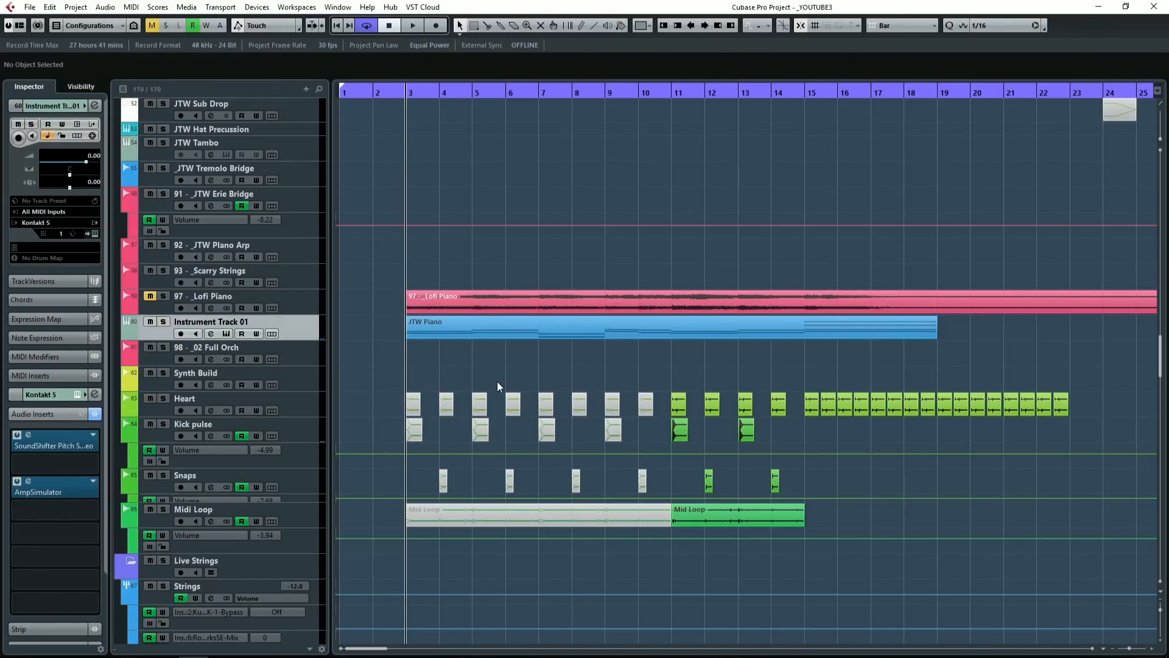
pyautogui.press('space')
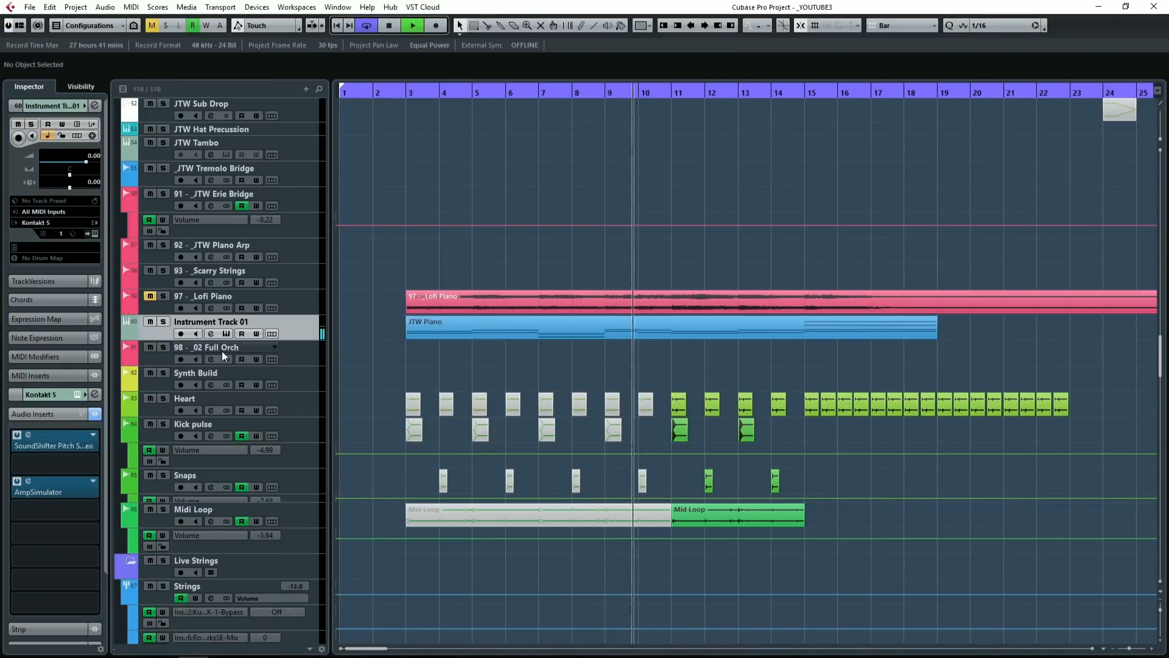
pyautogui.press('space')
# Solo Instrument Track 01 and add H-Delay Stereo to its fourth audio insert slot.
pyautogui.click(164, 321)
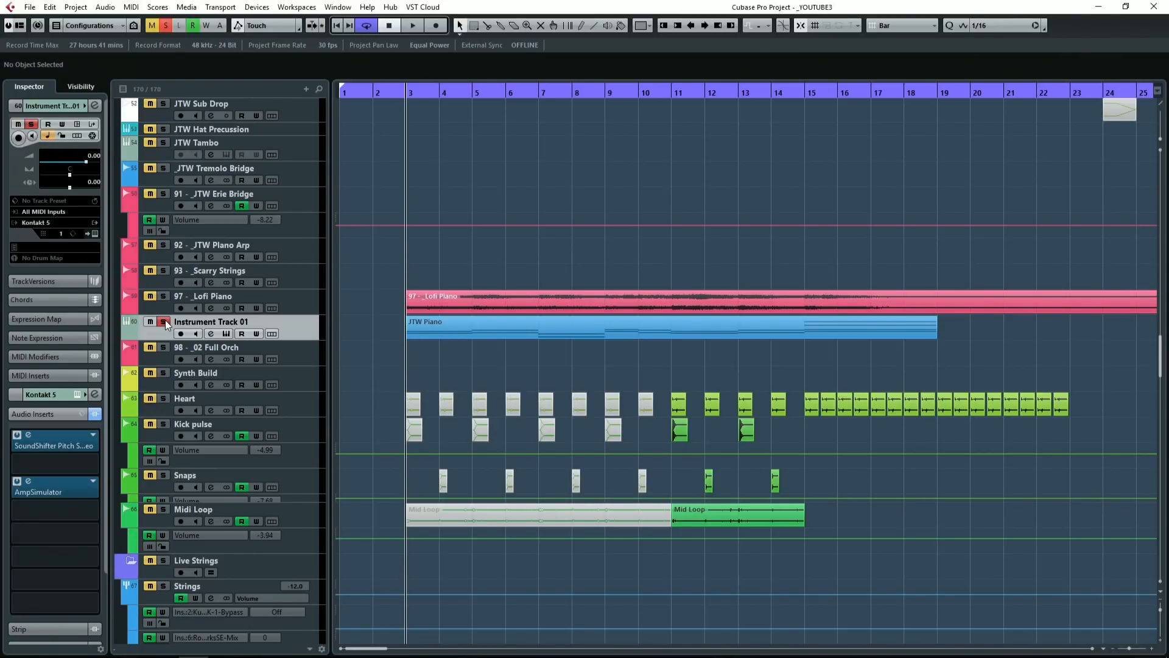
pyautogui.click(67, 509)
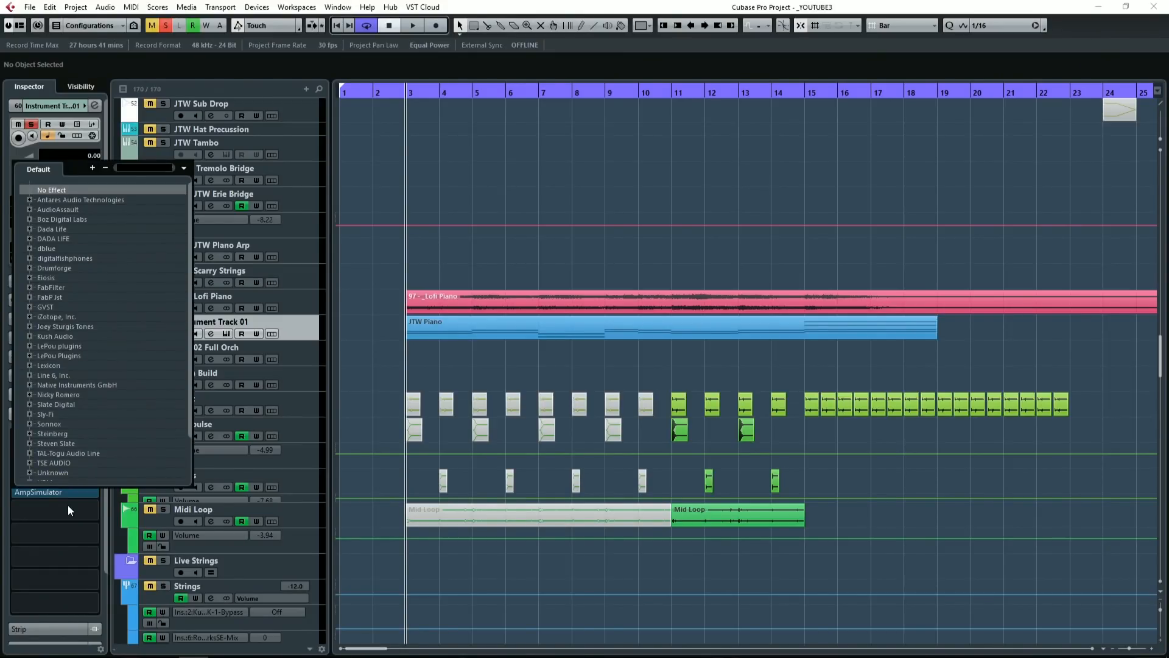
pyautogui.write('h-de')
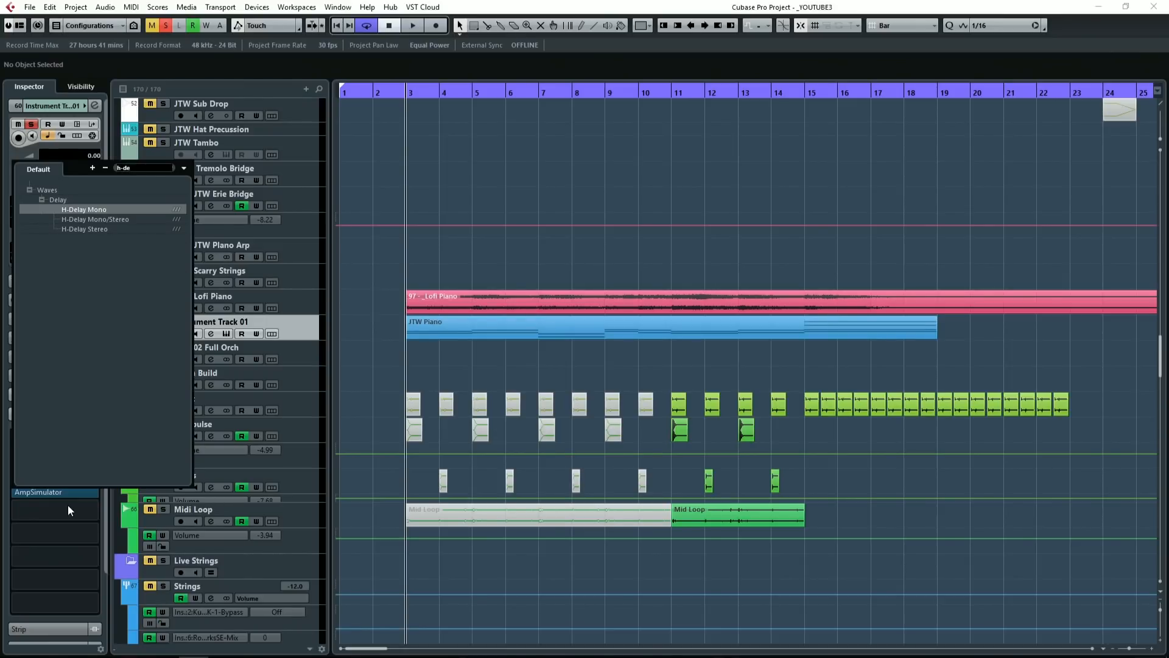
pyautogui.click(90, 229)
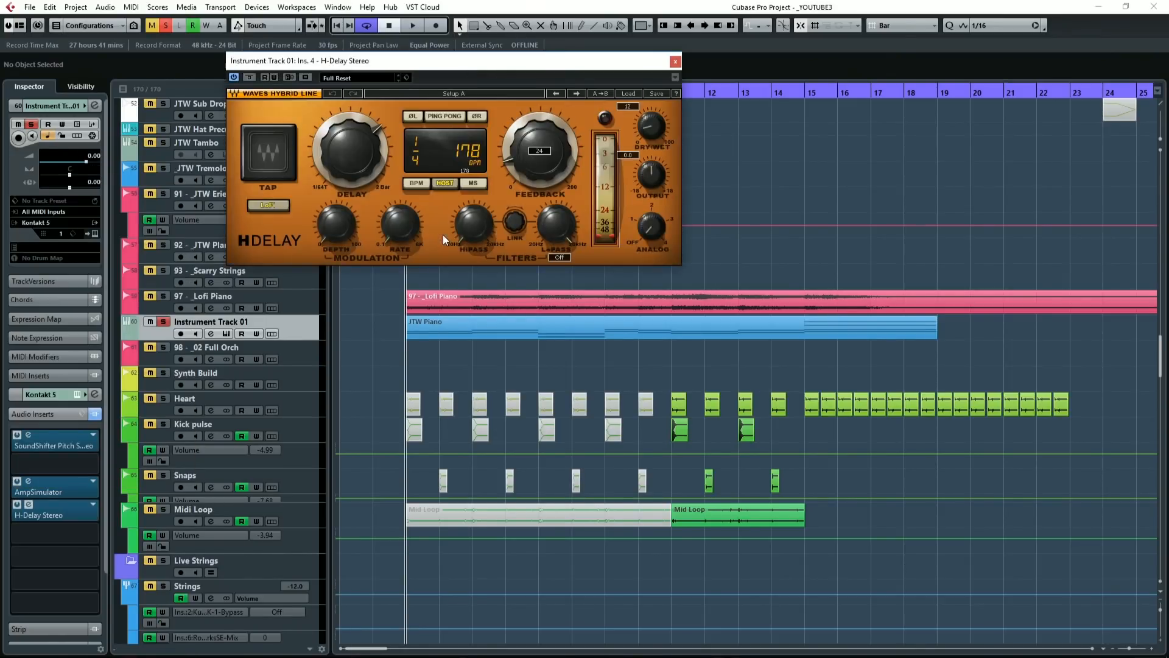
# Adjust the H-Delay analog setting and enable ping-pong mode, leaving LoFi in its original state.
pyautogui.click(650, 240)
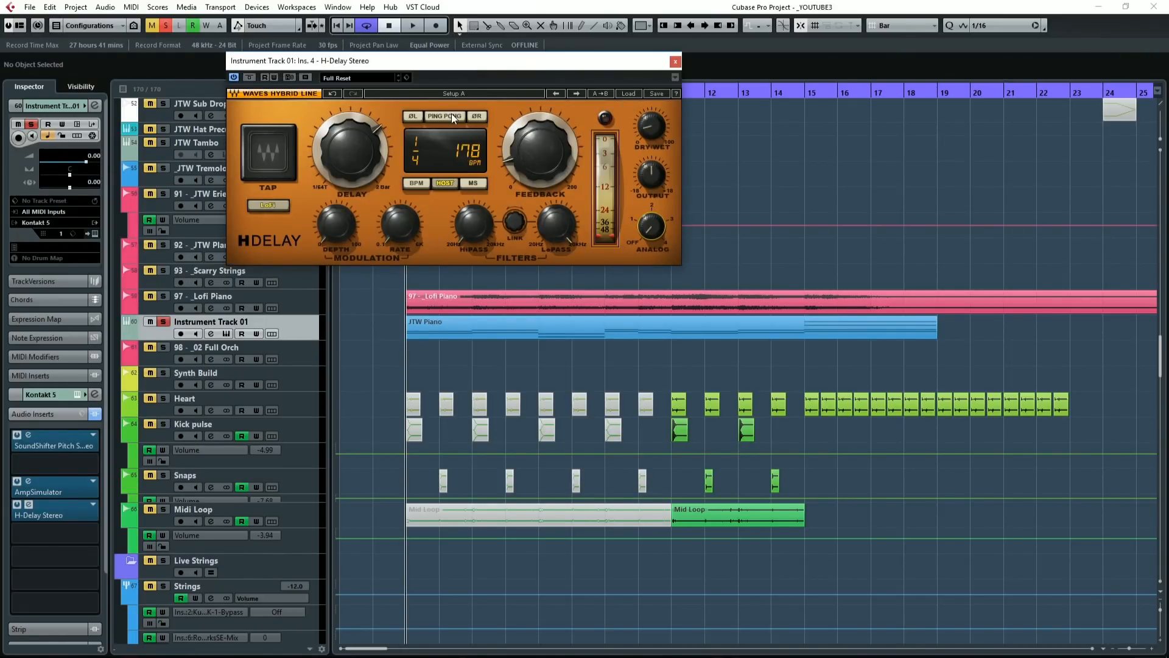
pyautogui.click(269, 204)
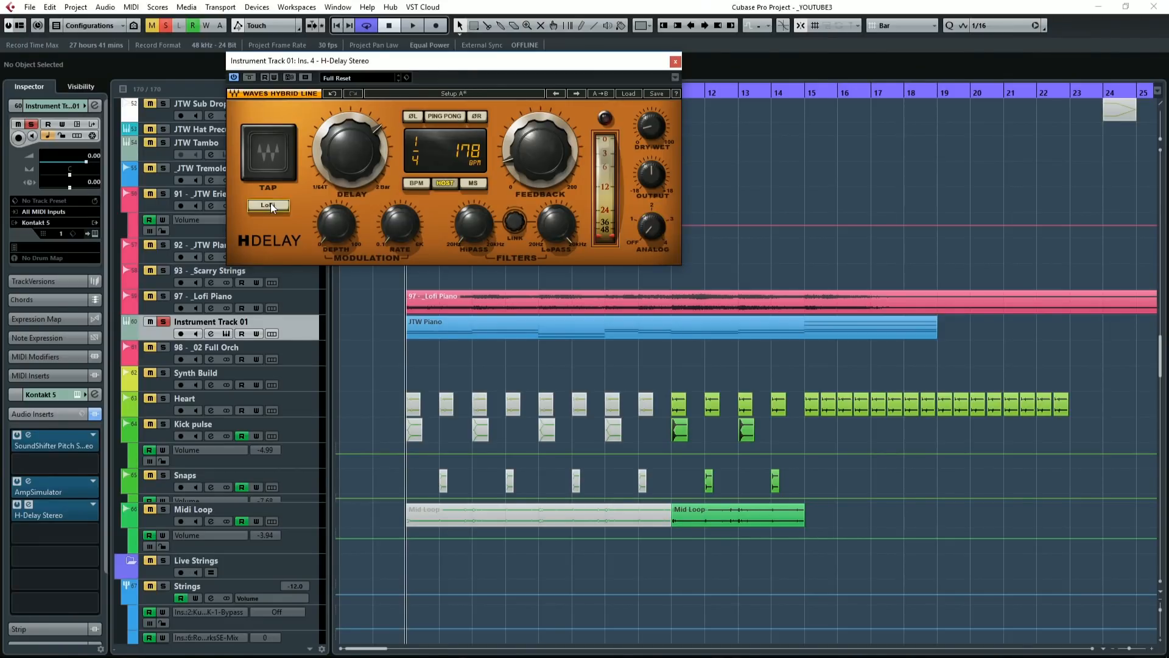
pyautogui.click(269, 204)
pyautogui.click(444, 117)
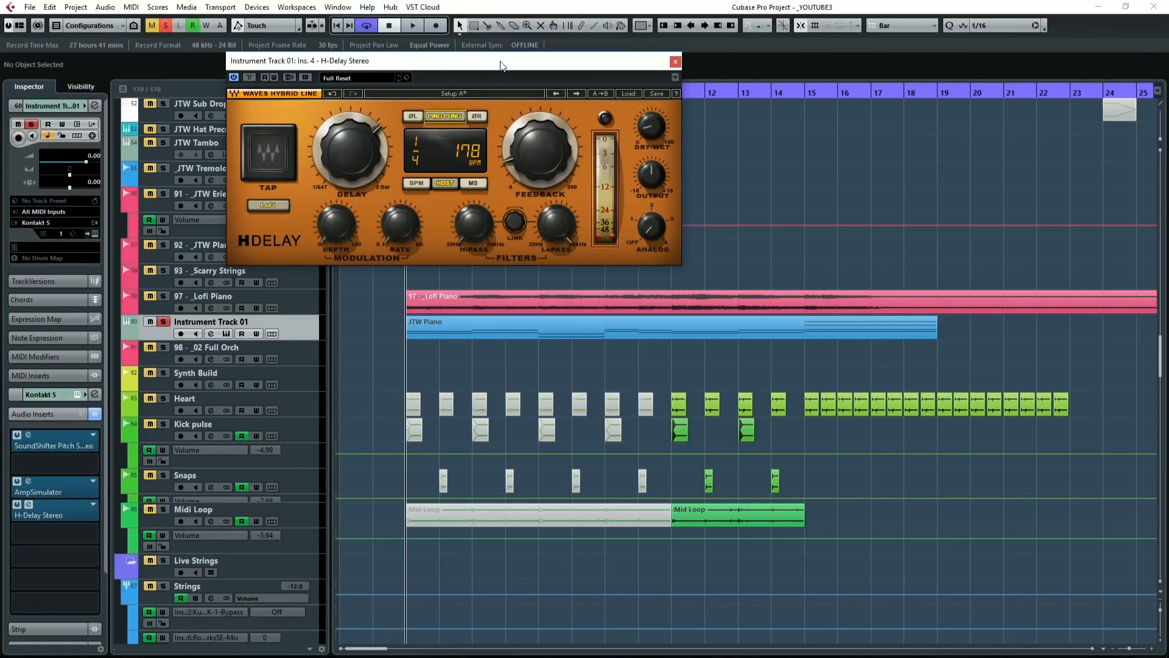
pyautogui.moveTo(500, 65); pyautogui.dragTo(670, 92)
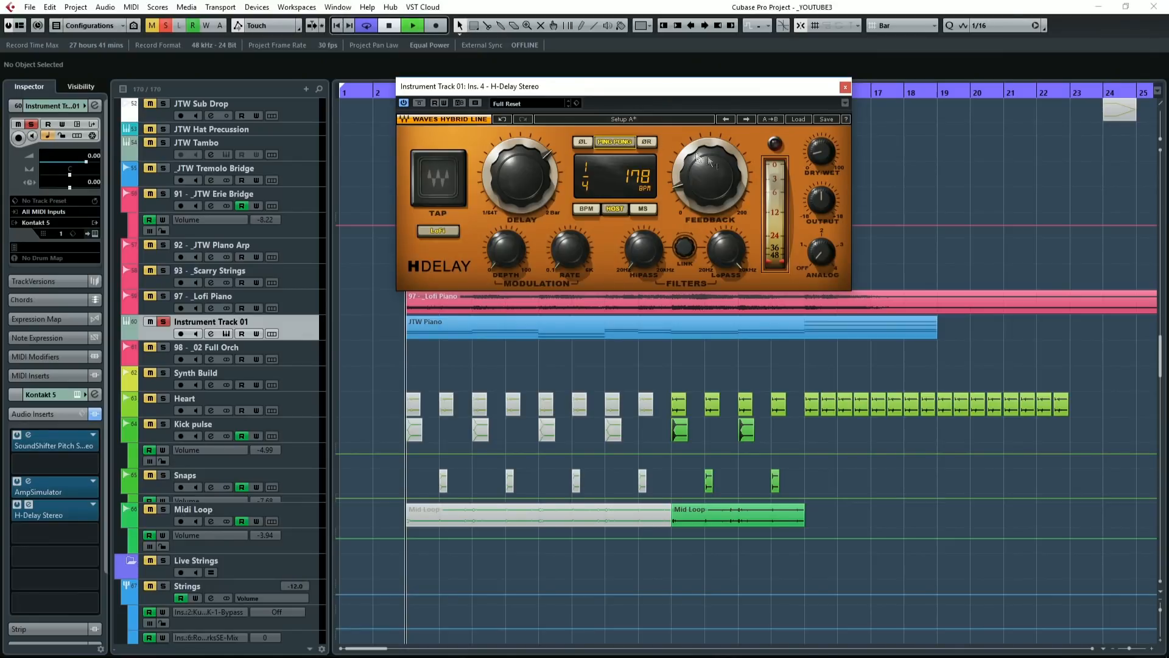
# Audition the delay on the piano, adjust its dry/wet mix, and set the delay time to 1/2.
pyautogui.press('space')
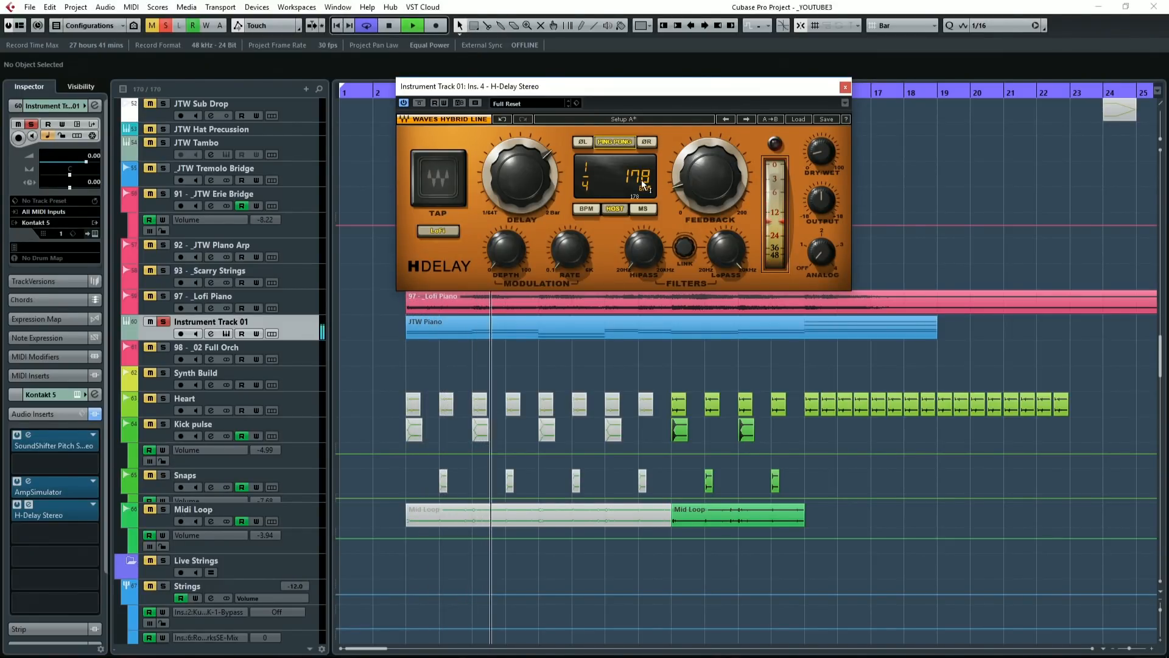
pyautogui.press('space')
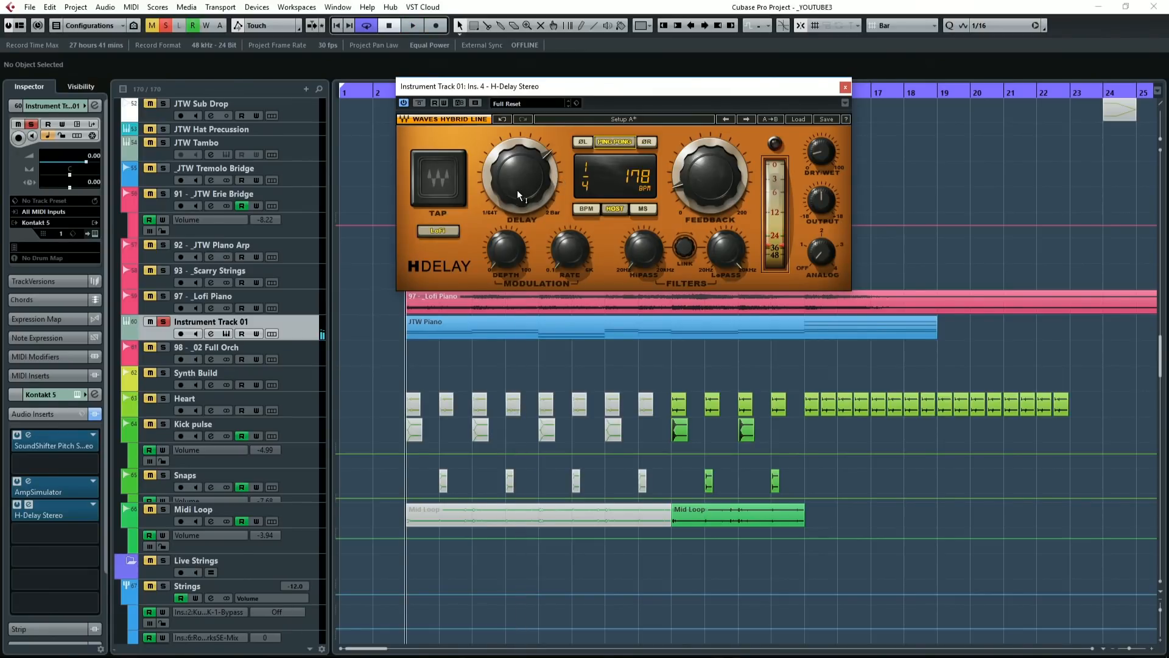
pyautogui.moveTo(833, 156); pyautogui.dragTo(831, 144)
pyautogui.moveTo(521, 176); pyautogui.dragTo(521, 158)
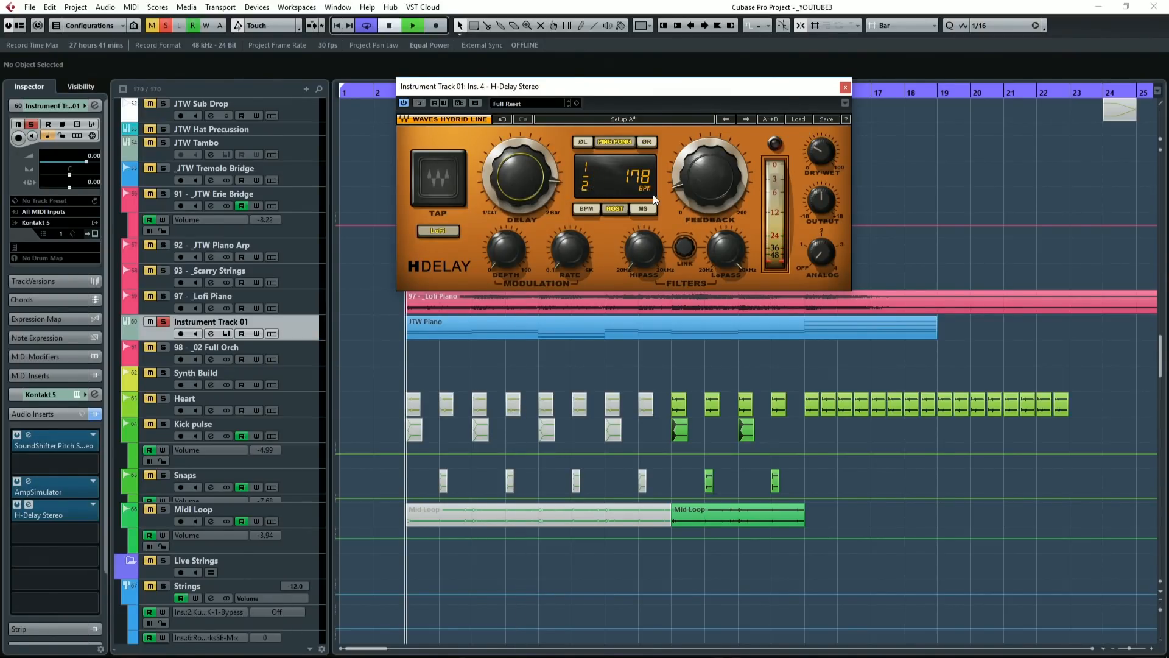
# Audition the soloed piano with the current delay mix and set the H-Delay feedback to 59.
pyautogui.press('space')
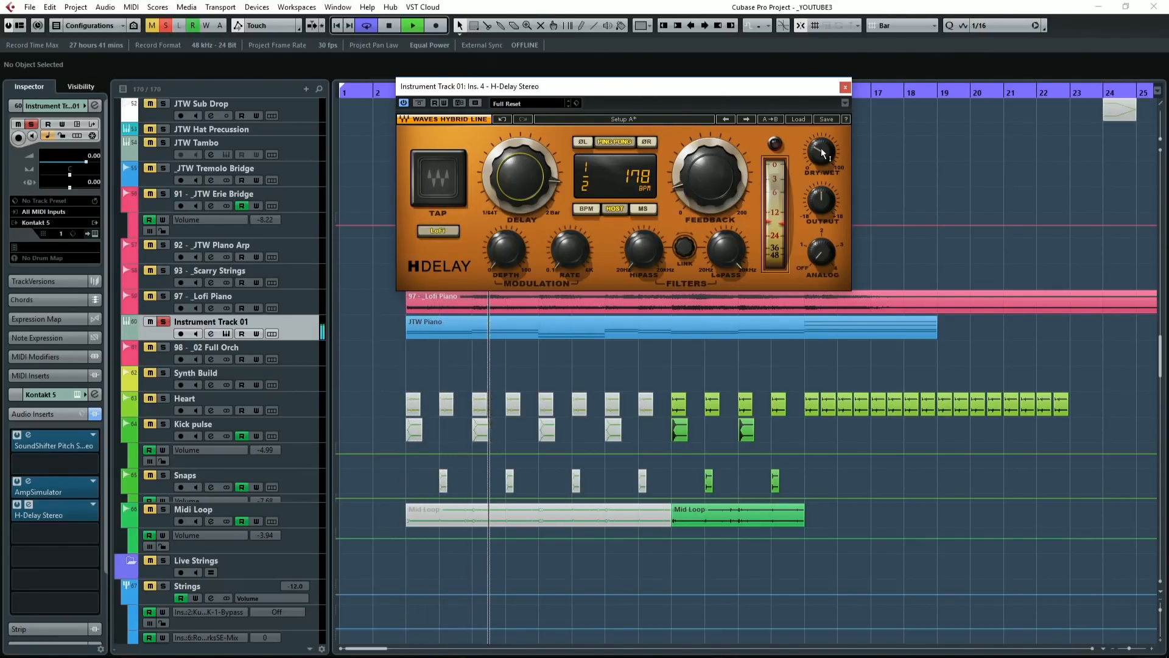
pyautogui.moveTo(822, 153)
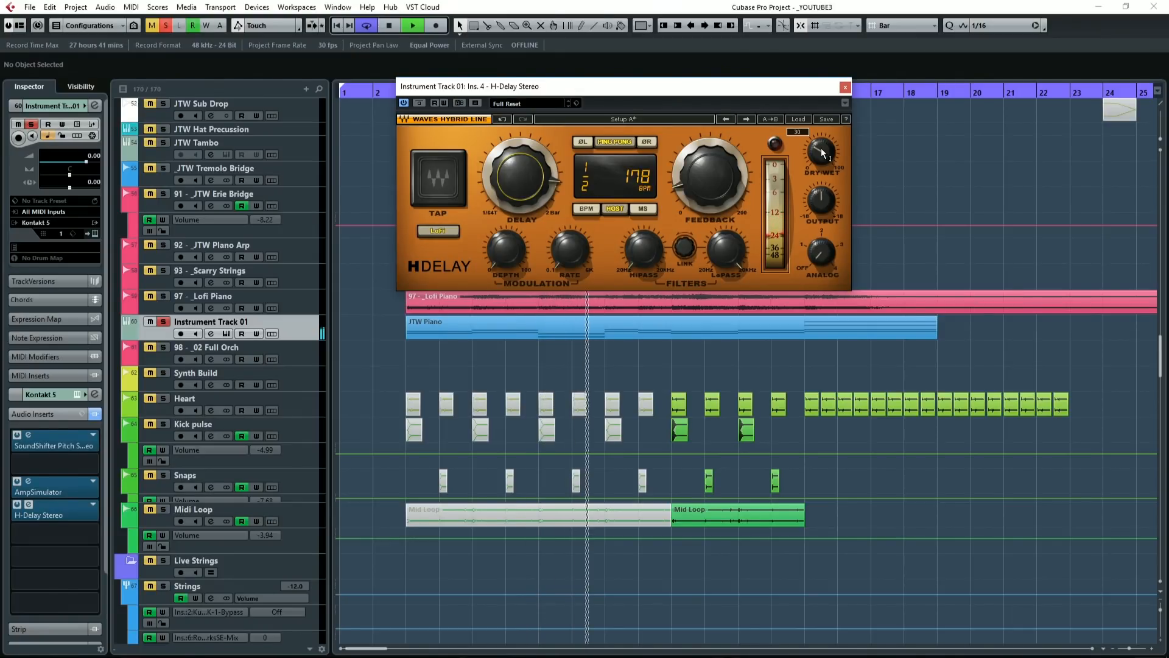
pyautogui.press('space')
pyautogui.moveTo(709, 176); pyautogui.dragTo(708, 163)
pyautogui.press('space')
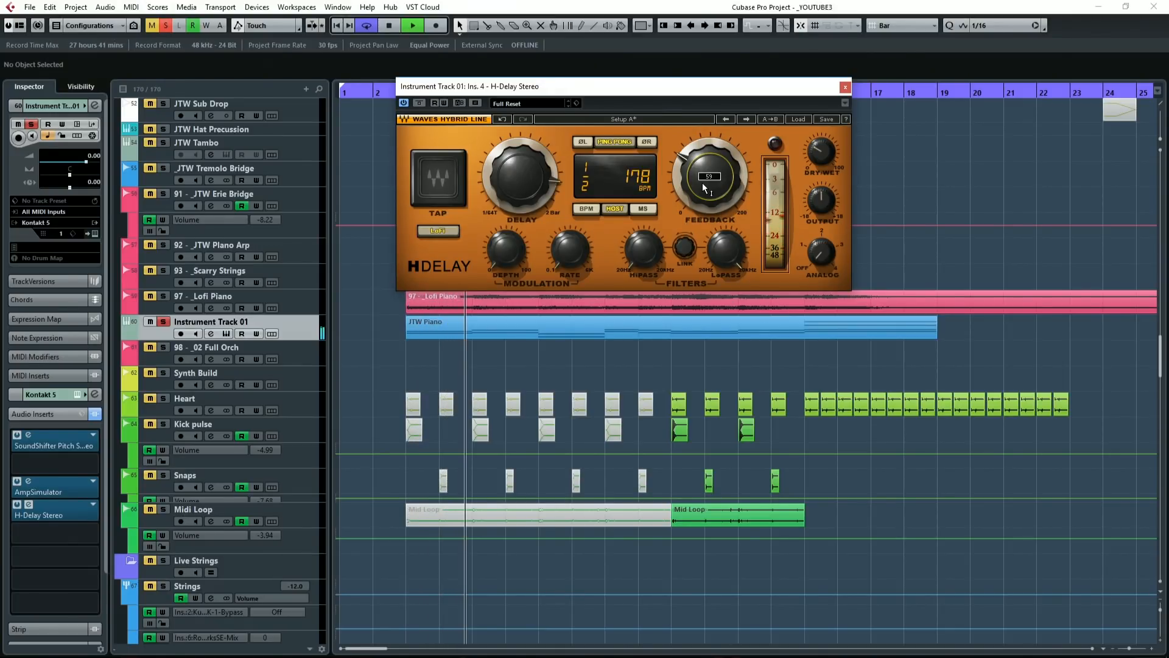
pyautogui.press('space')
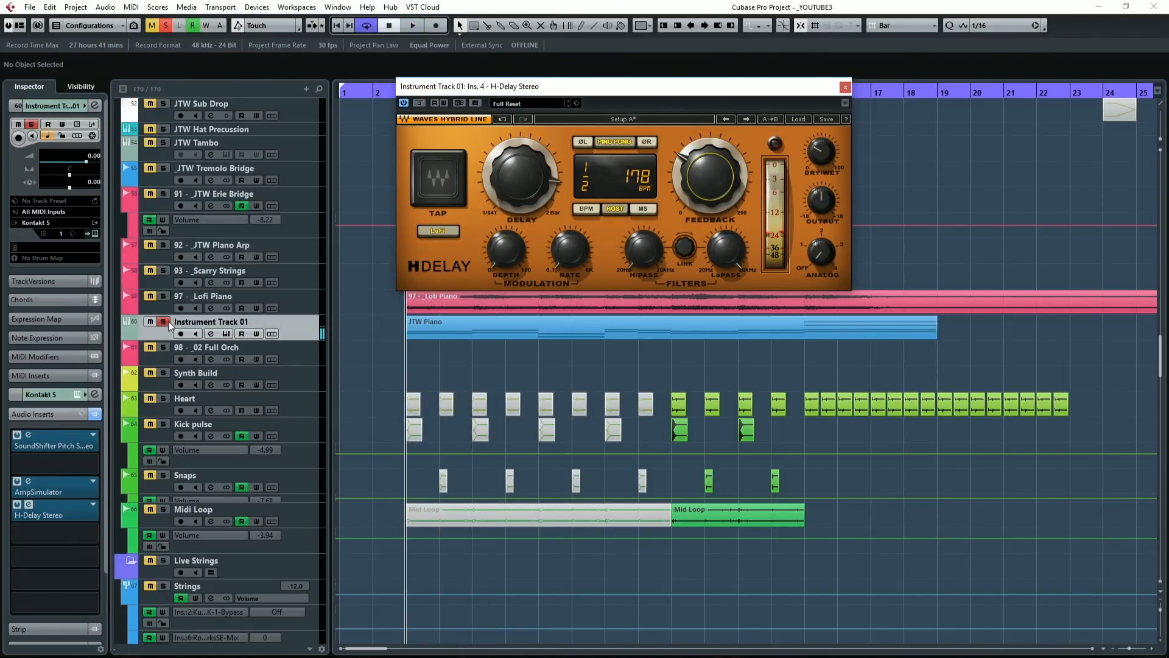
# Take Instrument Track 01 out of solo, close H-Delay, and play the delayed piano within the full mix.
pyautogui.click(166, 321)
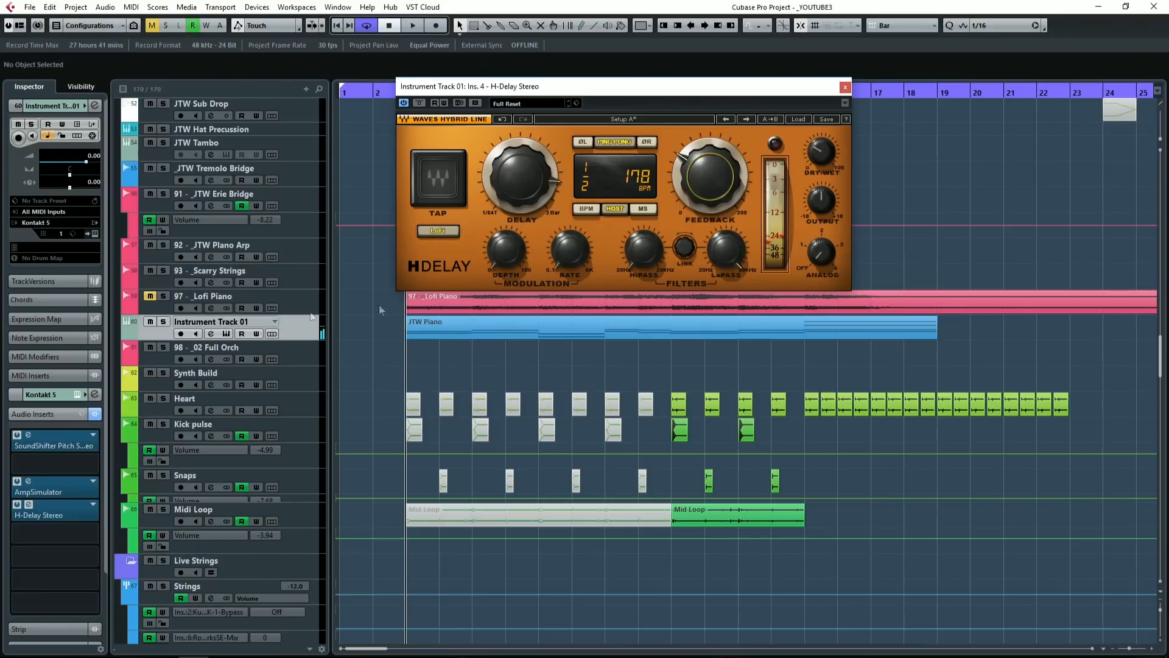
pyautogui.click(845, 87)
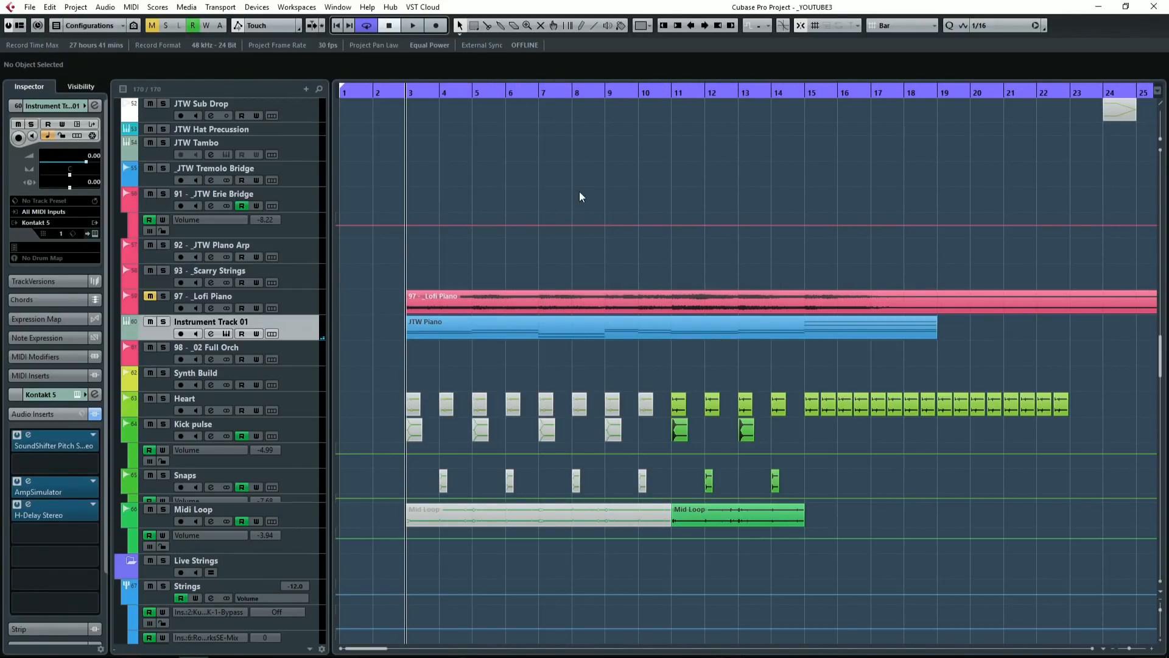
pyautogui.press('space')
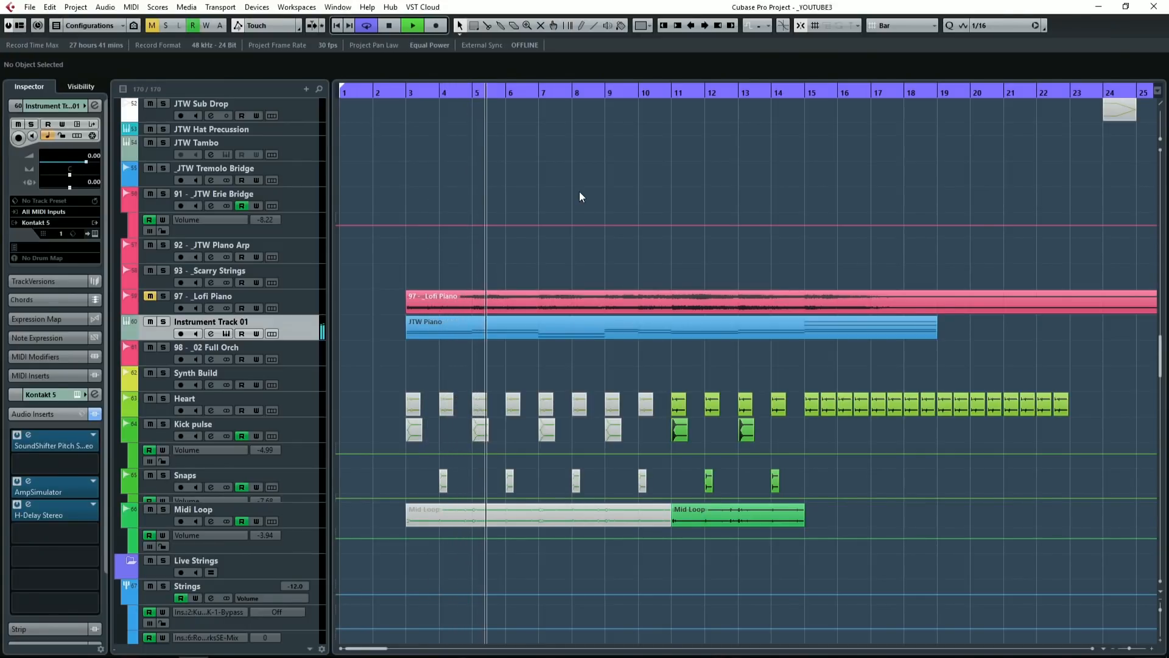
# Show Instrument Track 01's channel fader and set its level to -3.36 dB while the mix plays.
pyautogui.click(54, 413)
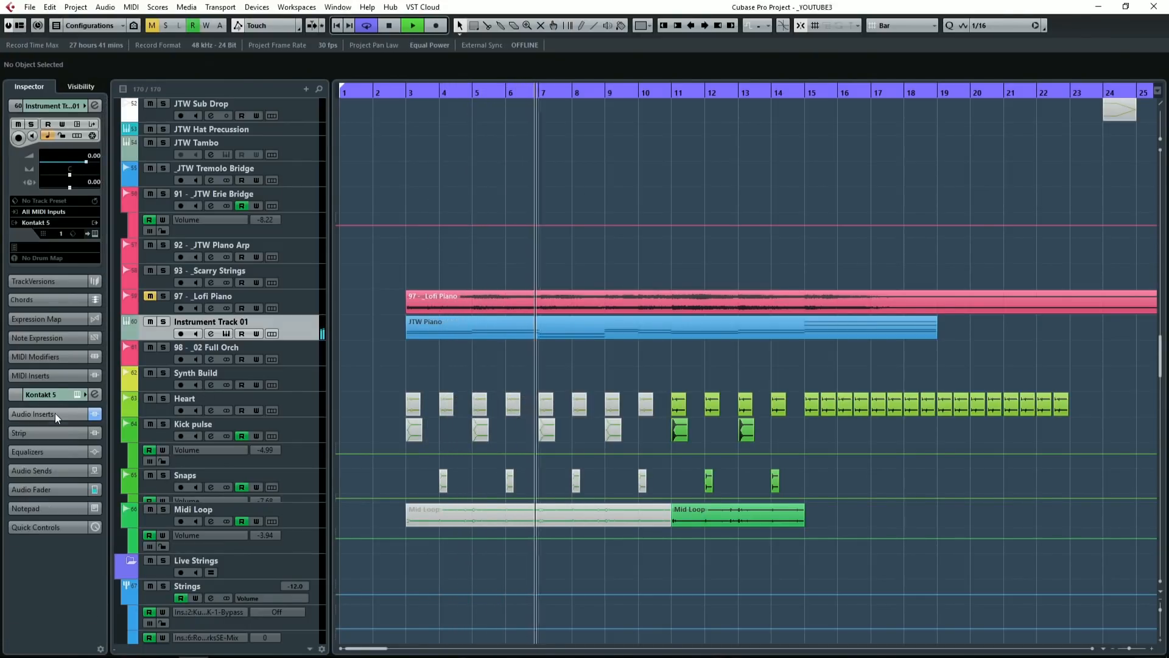
pyautogui.click(57, 489)
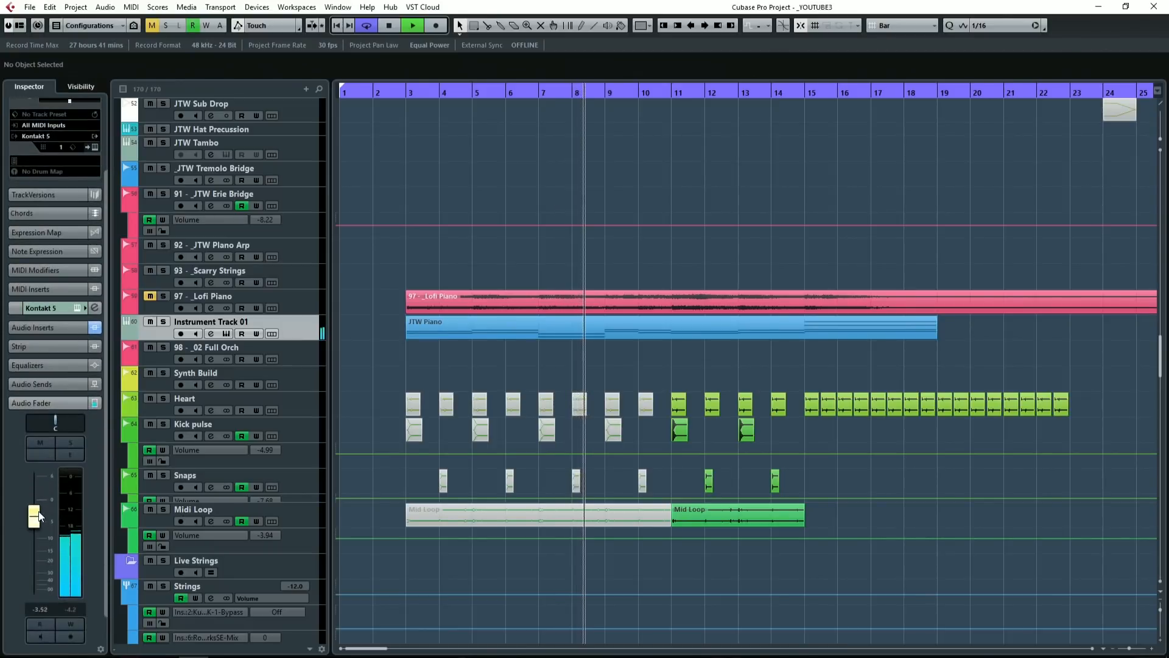
pyautogui.moveTo(38, 519); pyautogui.dragTo(38, 516)
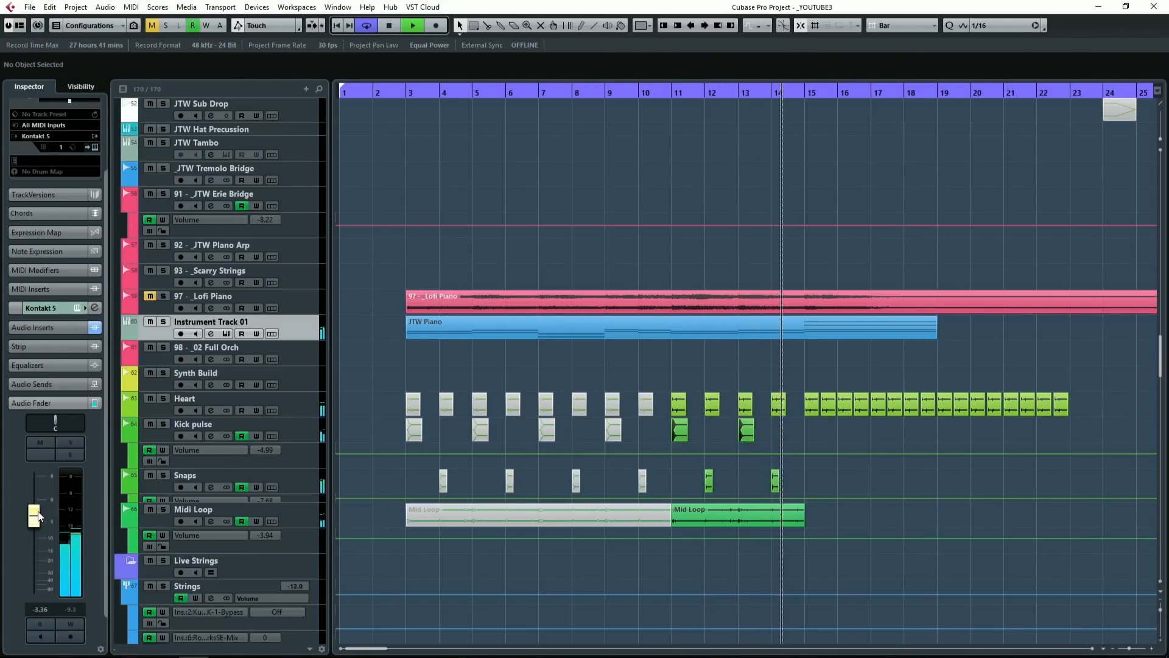
pyautogui.press('space')
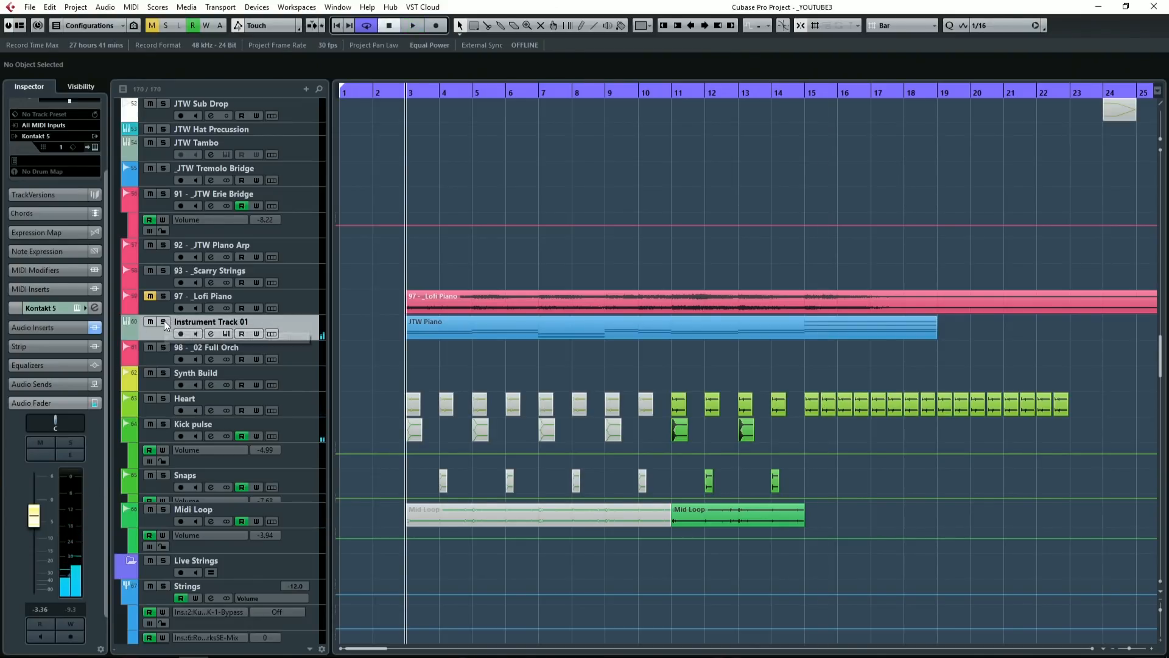
# Open the channel settings of Instrument Track 01 and add RoomWorks SE to its fifth insert slot.
pyautogui.click(97, 309)
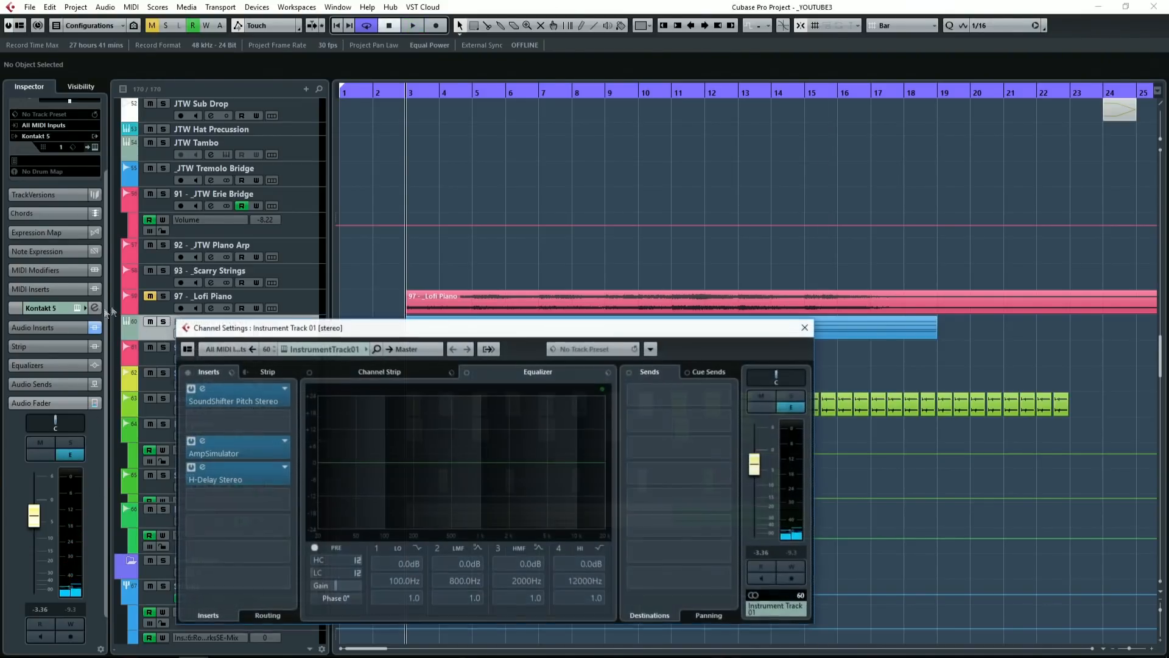
pyautogui.click(255, 493)
pyautogui.write('room')
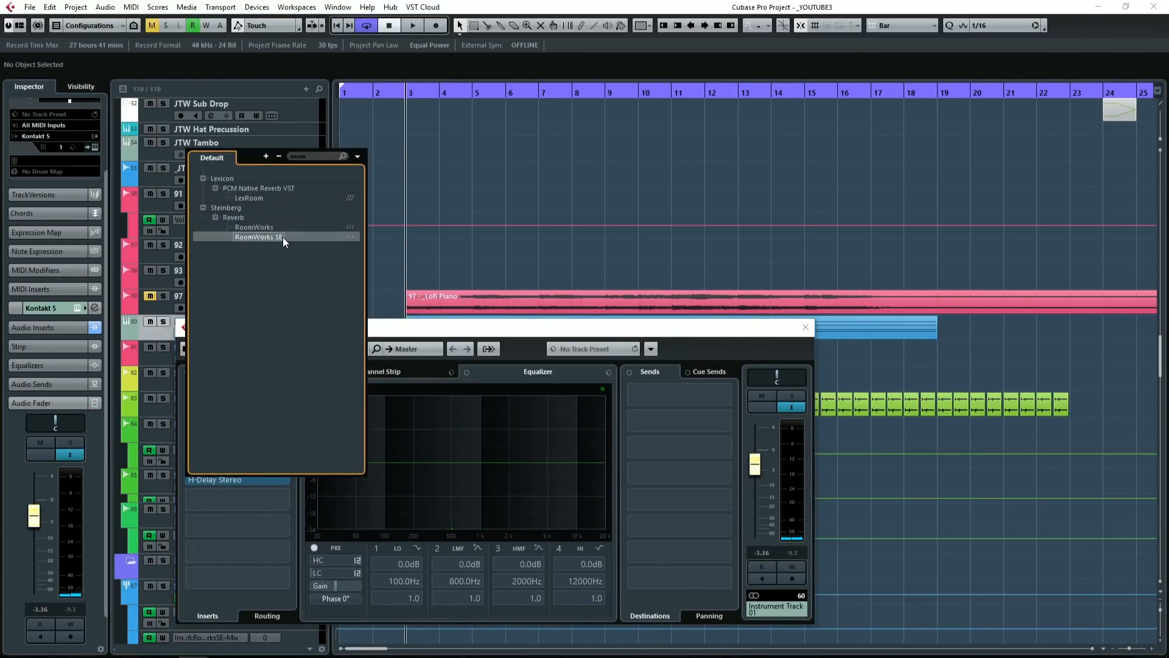
pyautogui.click(282, 236)
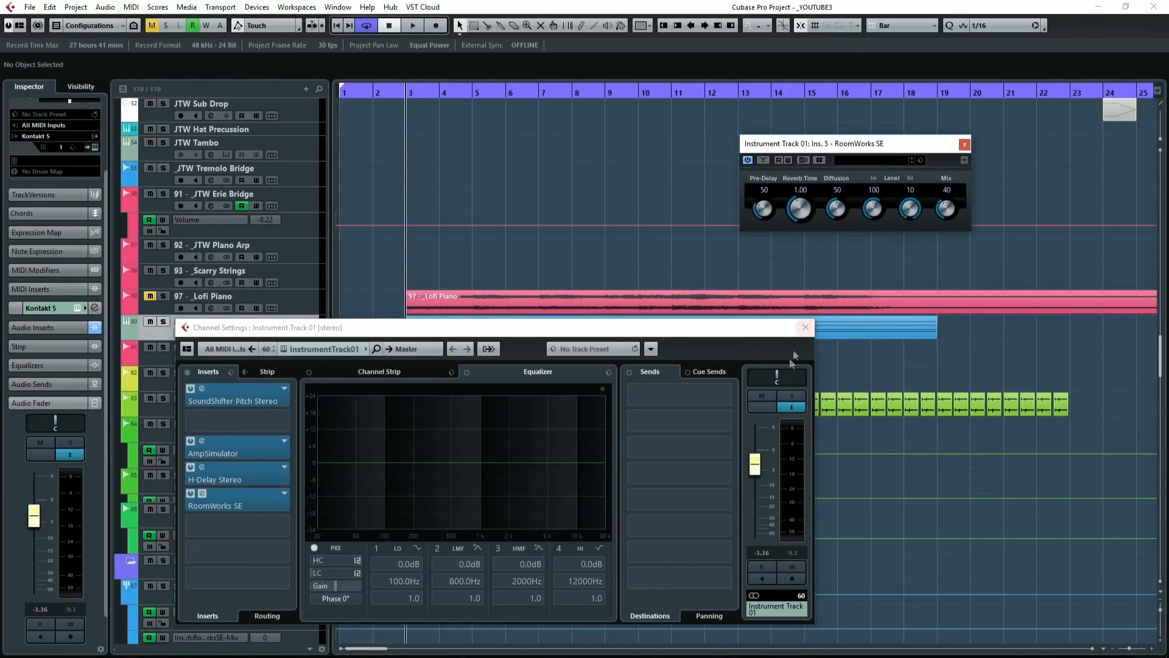
# Solo the piano and, while it plays, set the RoomWorks SE reverb time to 2.27 and the mix to 19.
pyautogui.click(791, 396)
pyautogui.press('space')
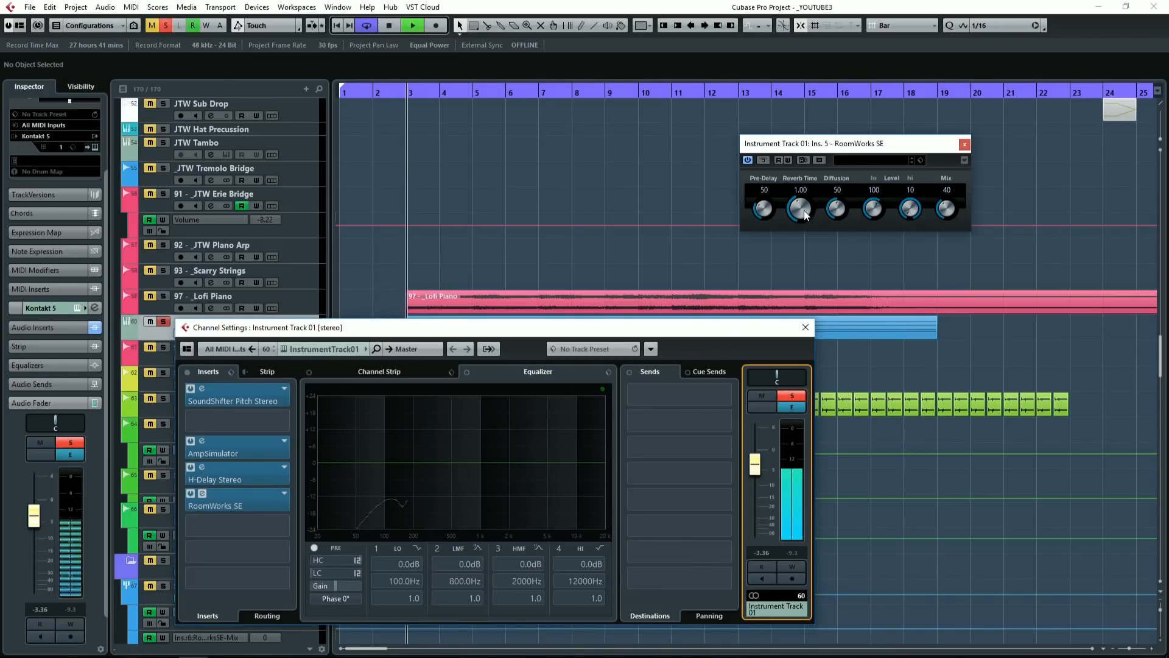
pyautogui.moveTo(804, 210); pyautogui.dragTo(802, 197)
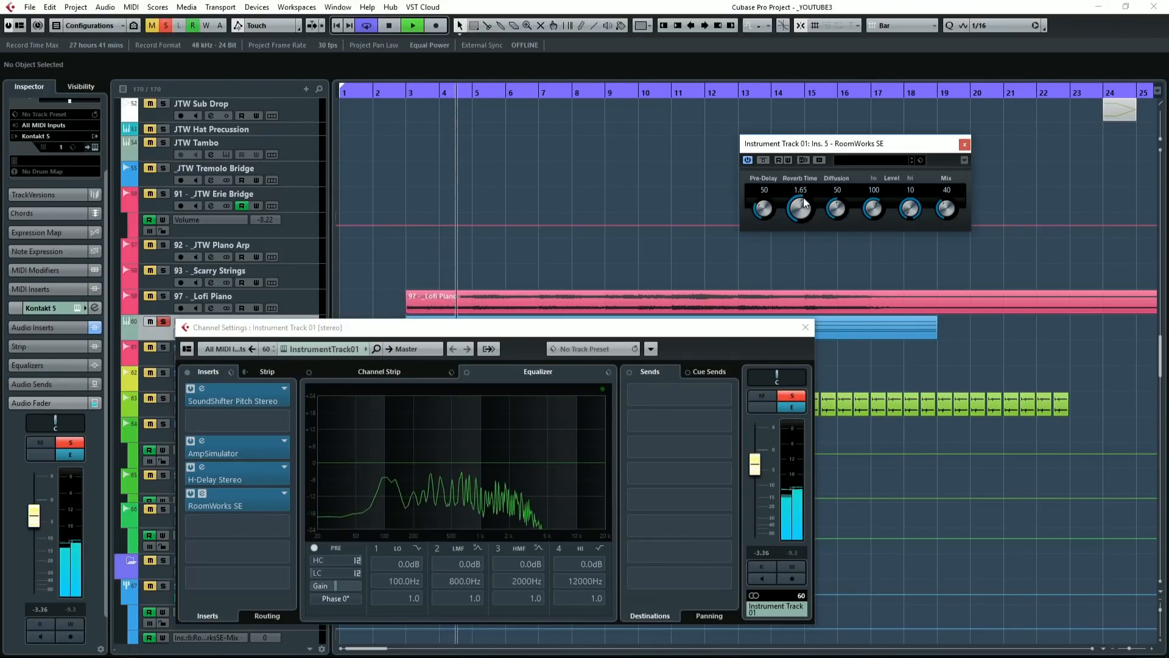
pyautogui.moveTo(947, 209); pyautogui.dragTo(944, 227)
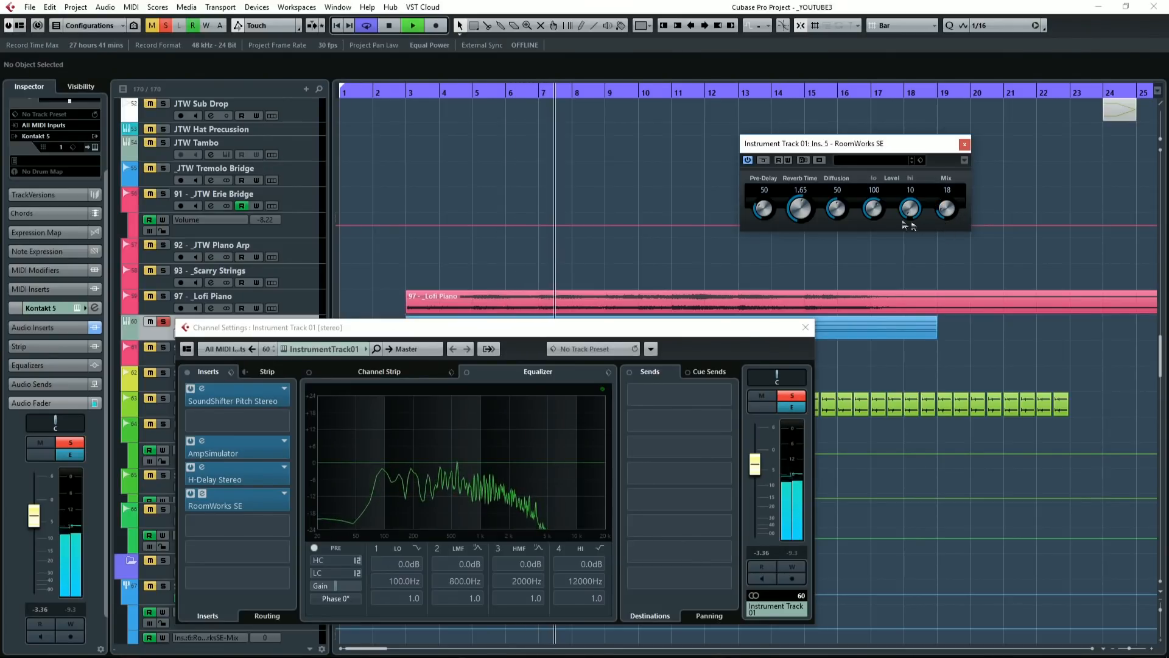
pyautogui.moveTo(802, 210); pyautogui.dragTo(802, 199)
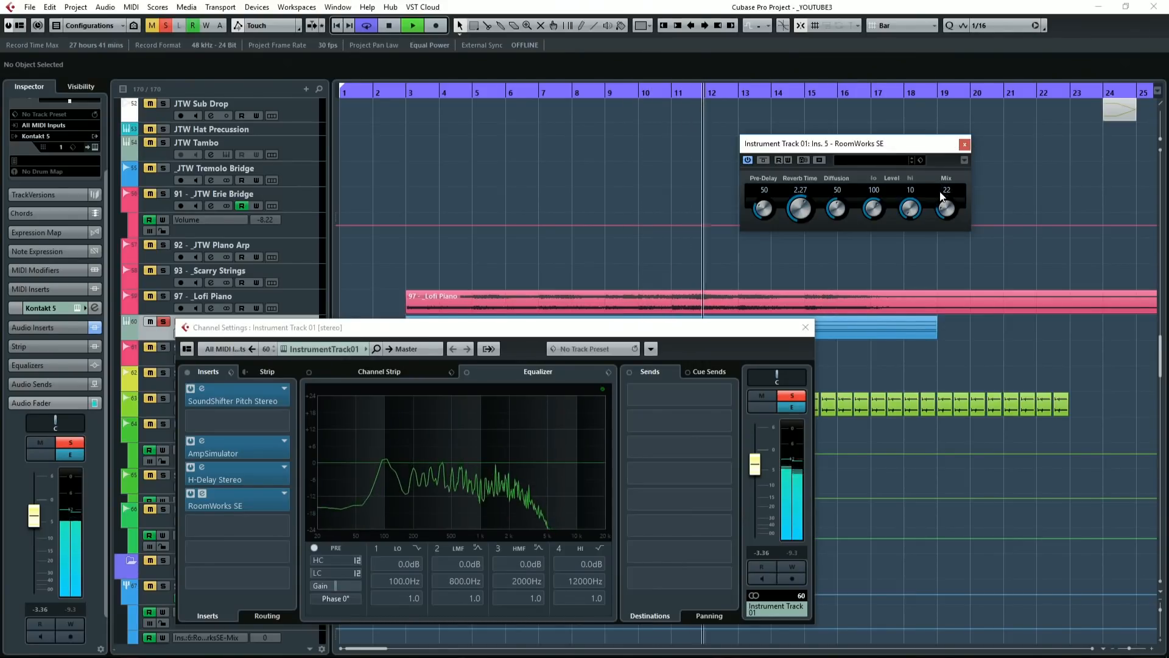
pyautogui.press('space')
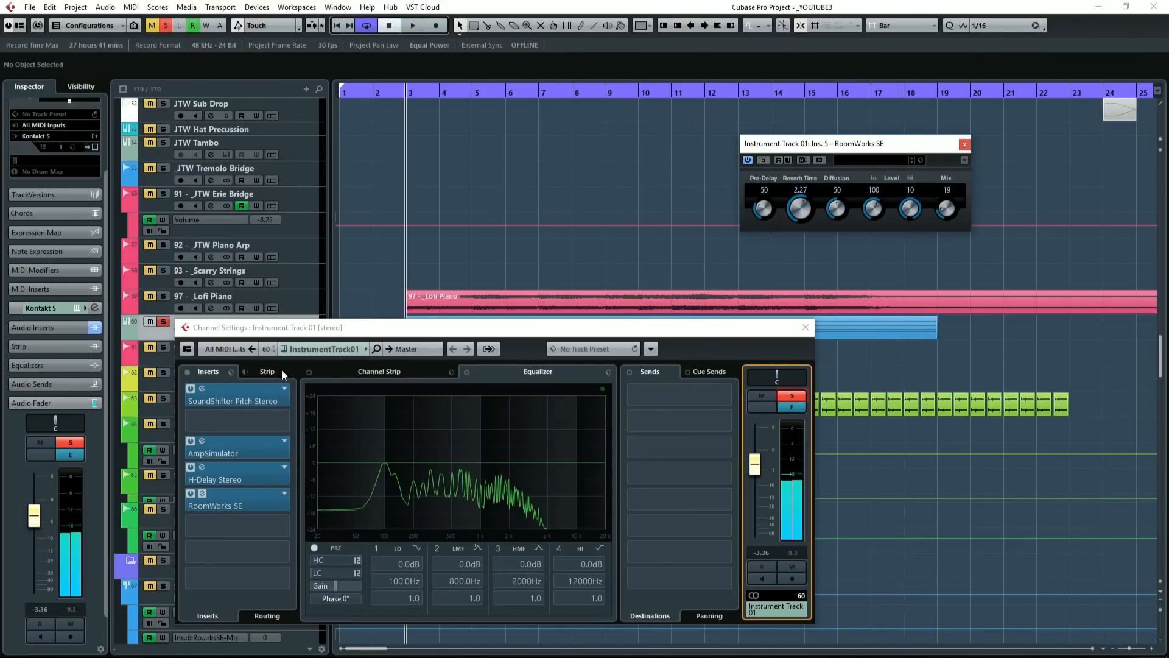
# Change the AmpSimulator amp model to Clean and set its drive to 6.6 while auditioning the piano.
pyautogui.click(243, 453)
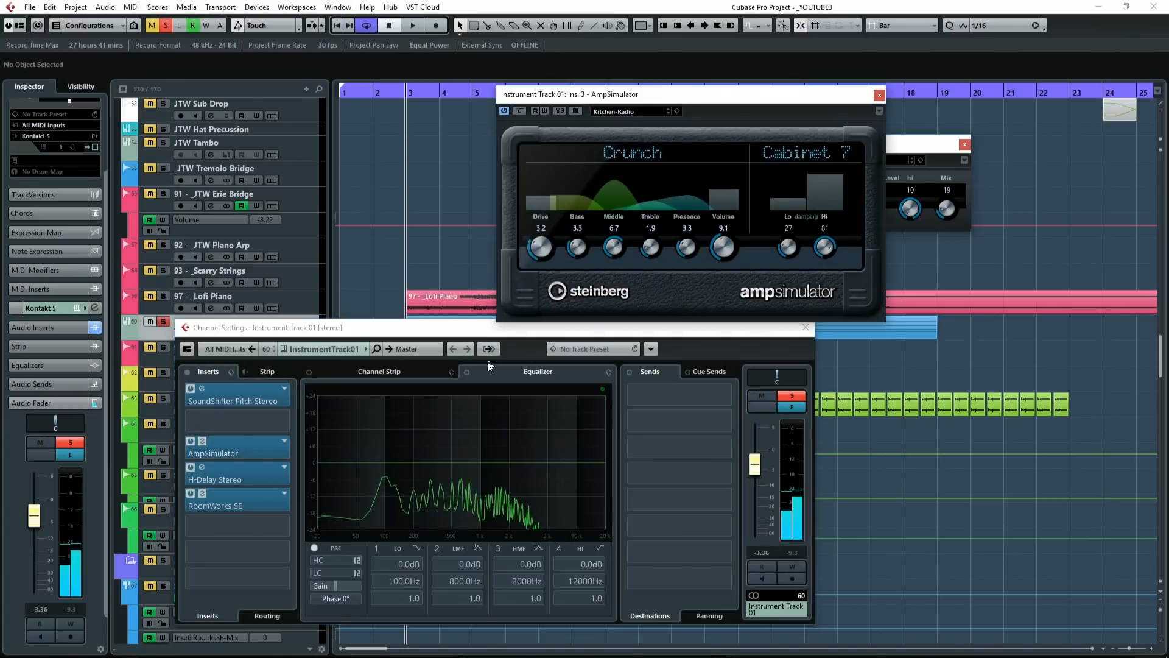
pyautogui.click(613, 144)
pyautogui.click(601, 169)
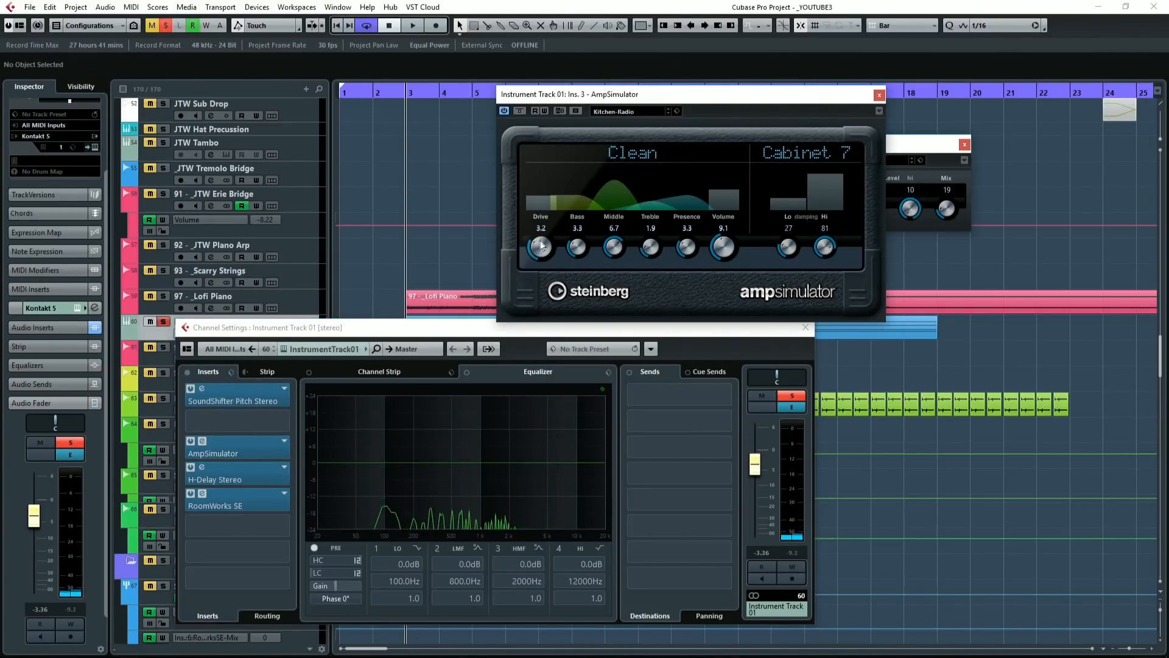
pyautogui.press('space')
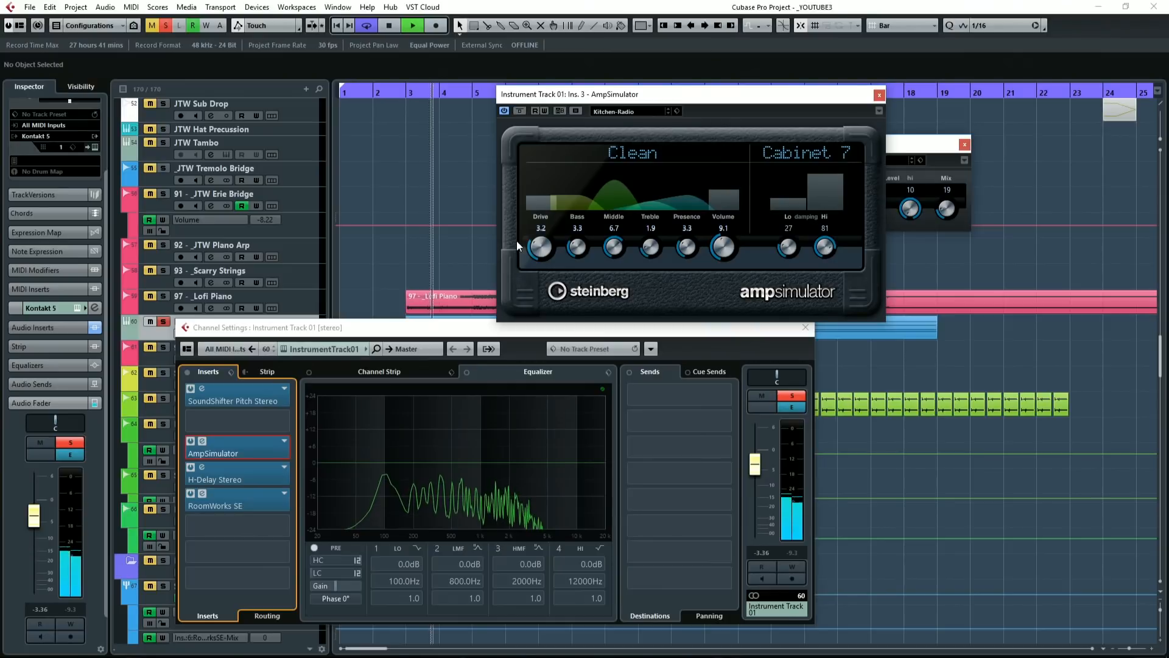
pyautogui.moveTo(540, 245); pyautogui.dragTo(543, 203)
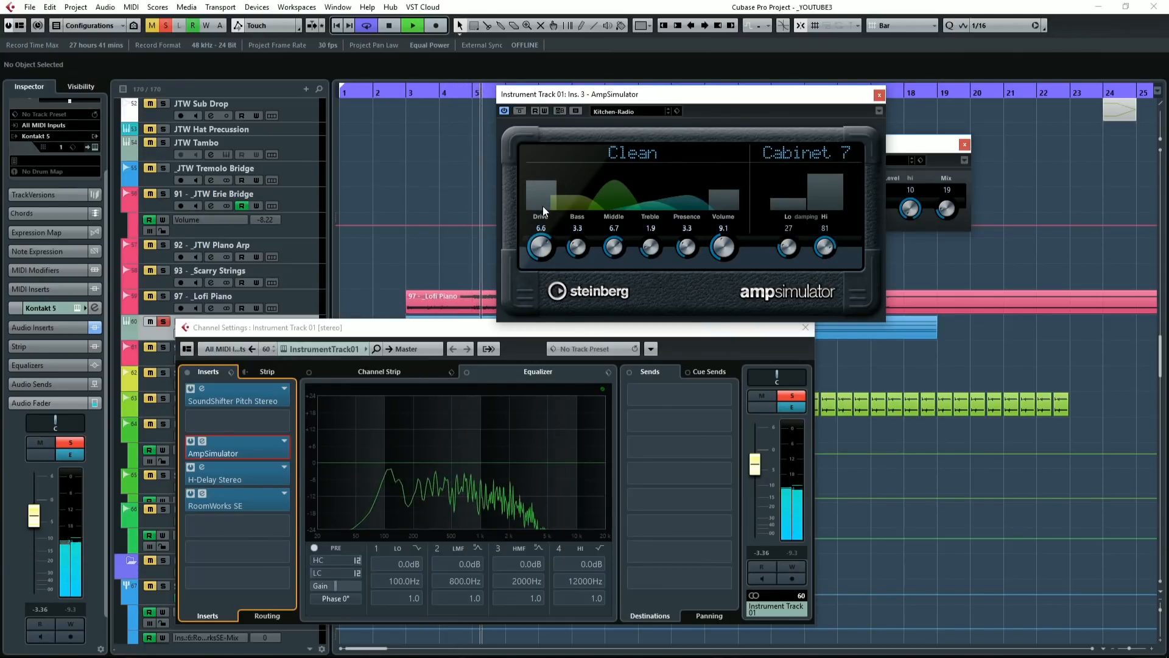
pyautogui.press('space')
pyautogui.click(879, 96)
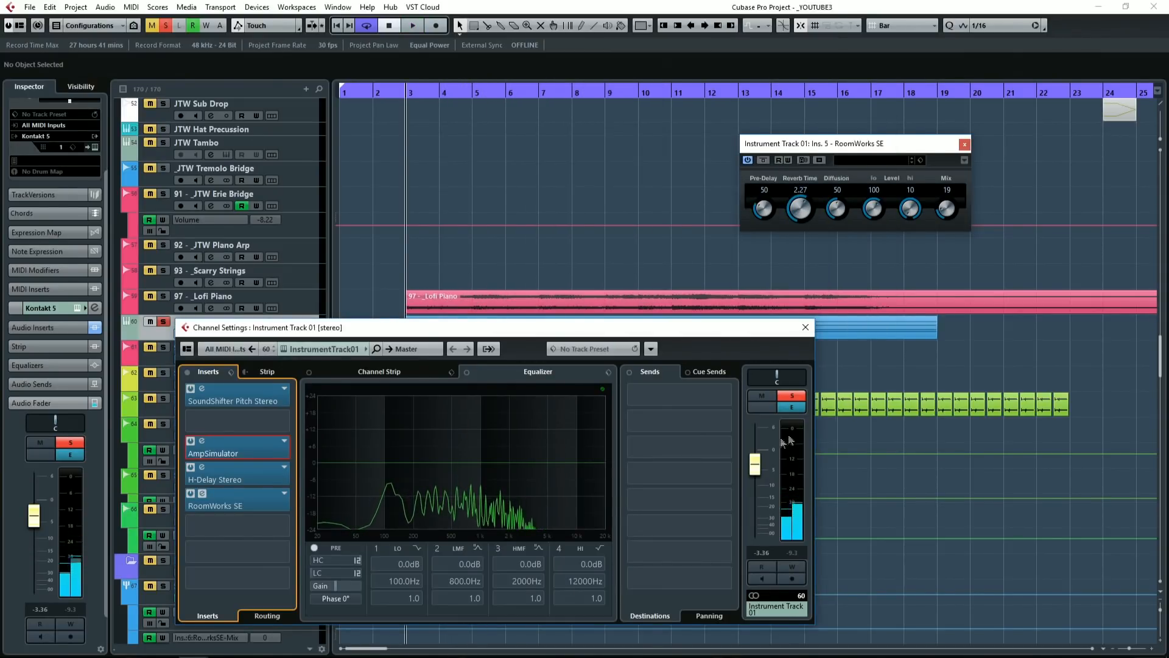
# Unsolo Instrument Track 01, close its channel and reverb windows, and set its fader to 1.81 dB while the full mix plays.
pyautogui.keyDown('ctrl'); pyautogui.click(754, 464); pyautogui.keyUp('ctrl')
pyautogui.click(791, 395)
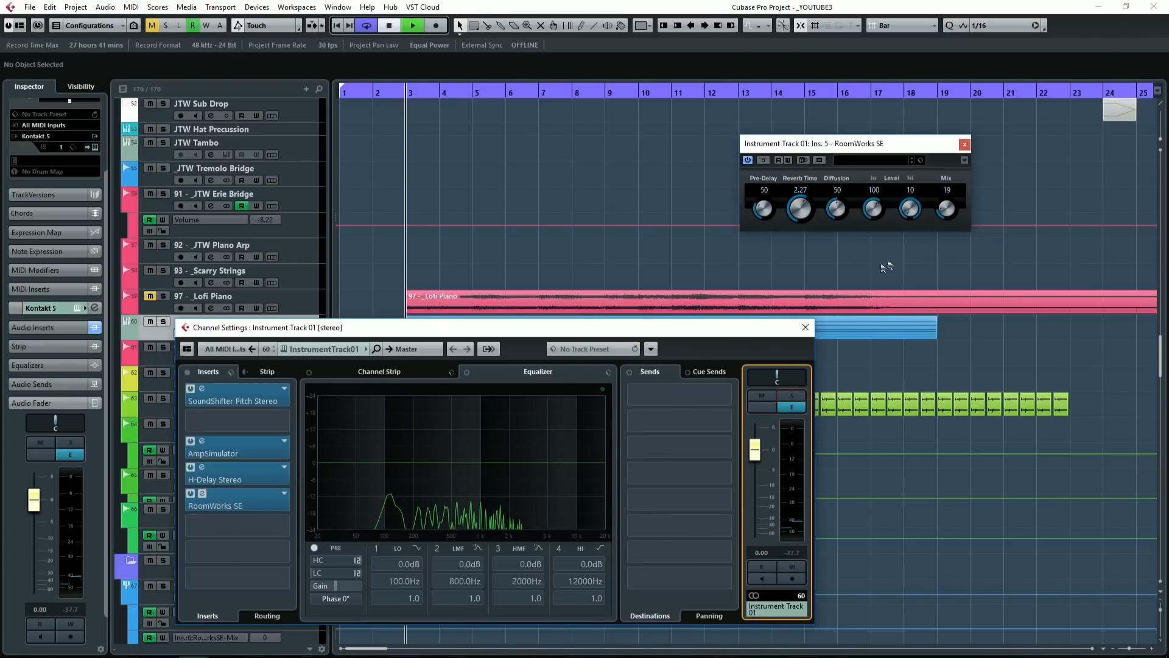
pyautogui.press('space')
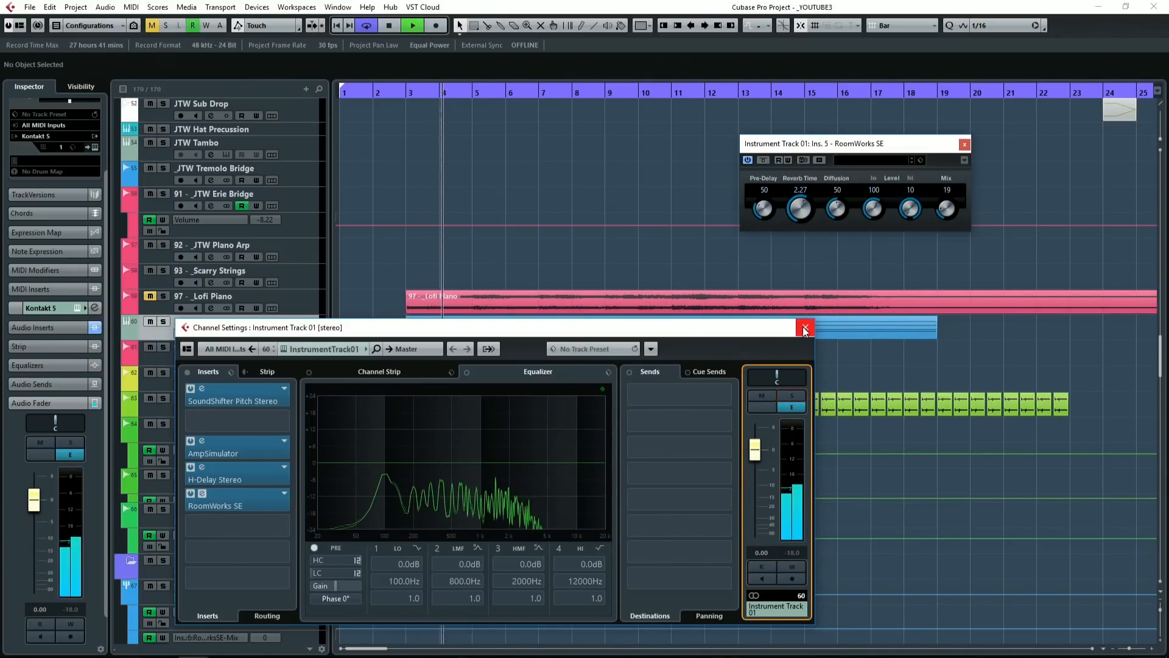
pyautogui.click(804, 329)
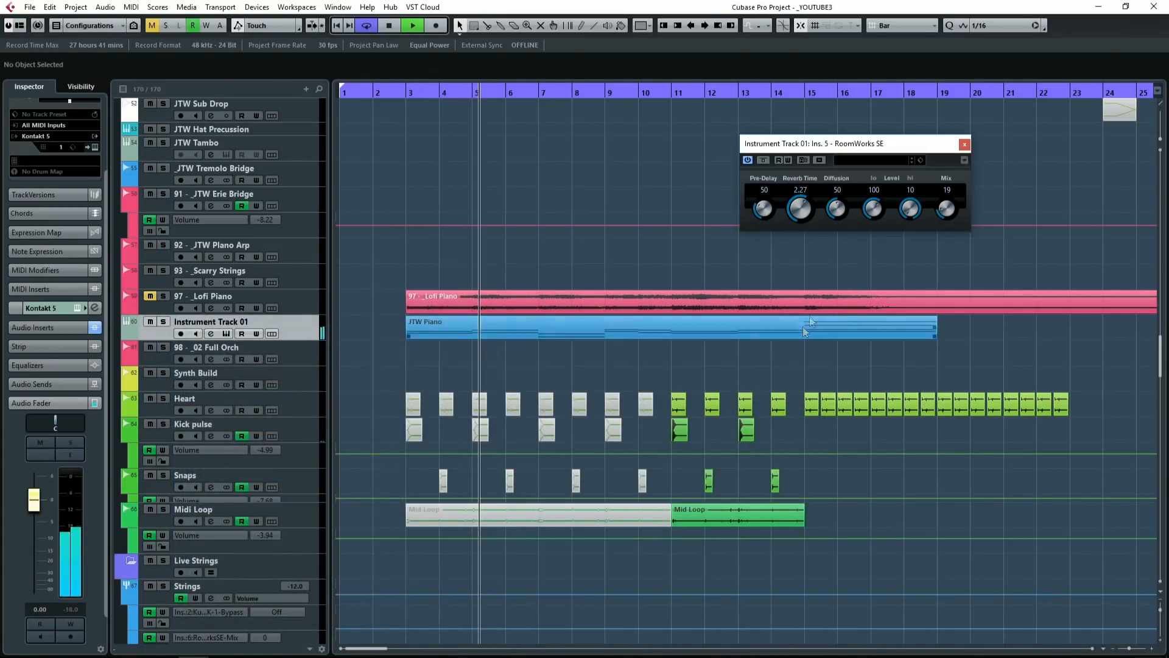
pyautogui.click(964, 144)
pyautogui.moveTo(34, 499)
pyautogui.mouseDown()
pyautogui.moveTo(34, 485)
pyautogui.moveTo(36, 498)
pyautogui.mouseUp()
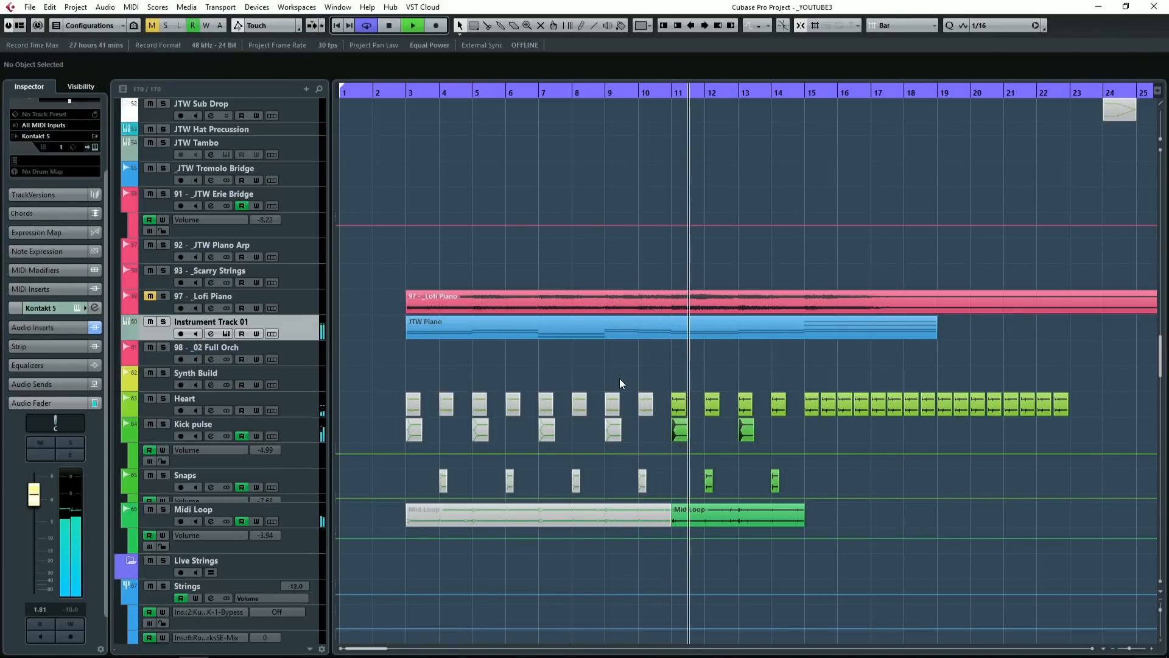
# Listen to the processed piano in the full mix while looking through the project's other tracks and returning to Instrument Track 01.
pyautogui.scroll(-3, 621, 383)
pyautogui.scroll(-15, 620, 382)
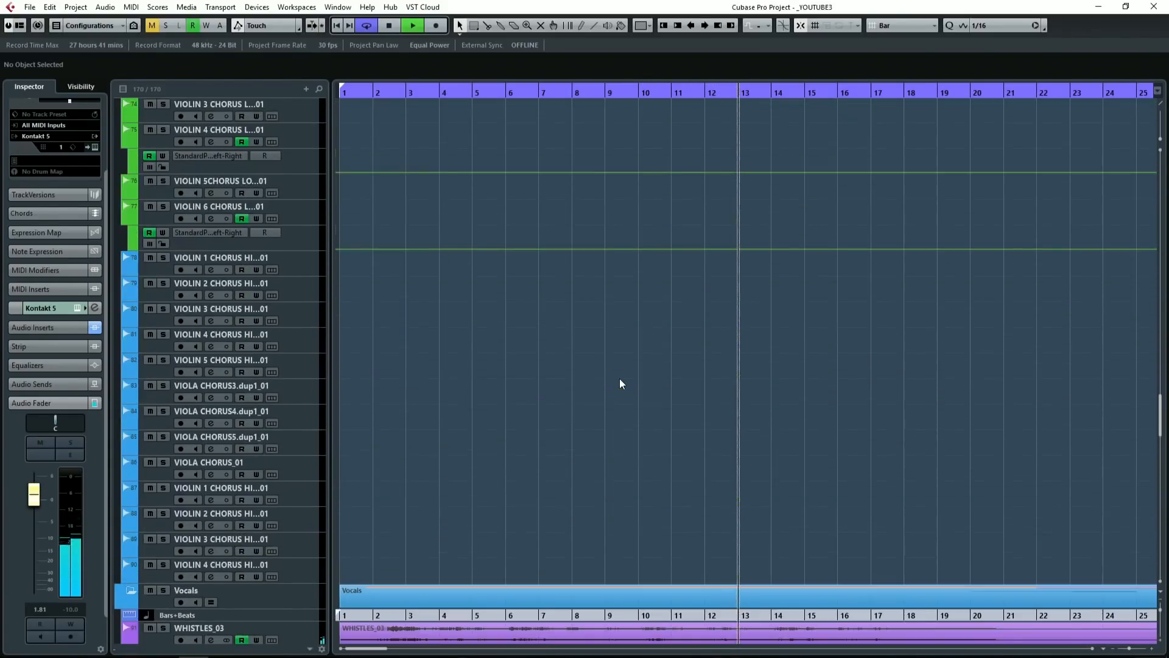
pyautogui.scroll(15, 620, 383)
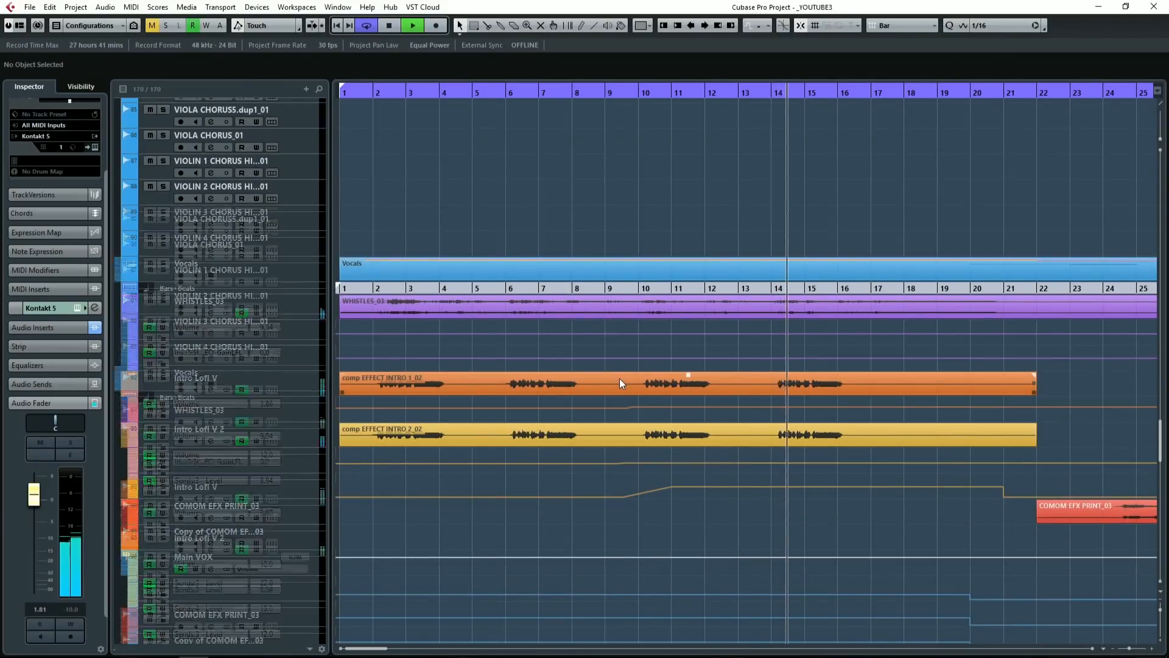
pyautogui.scroll(6, 620, 380)
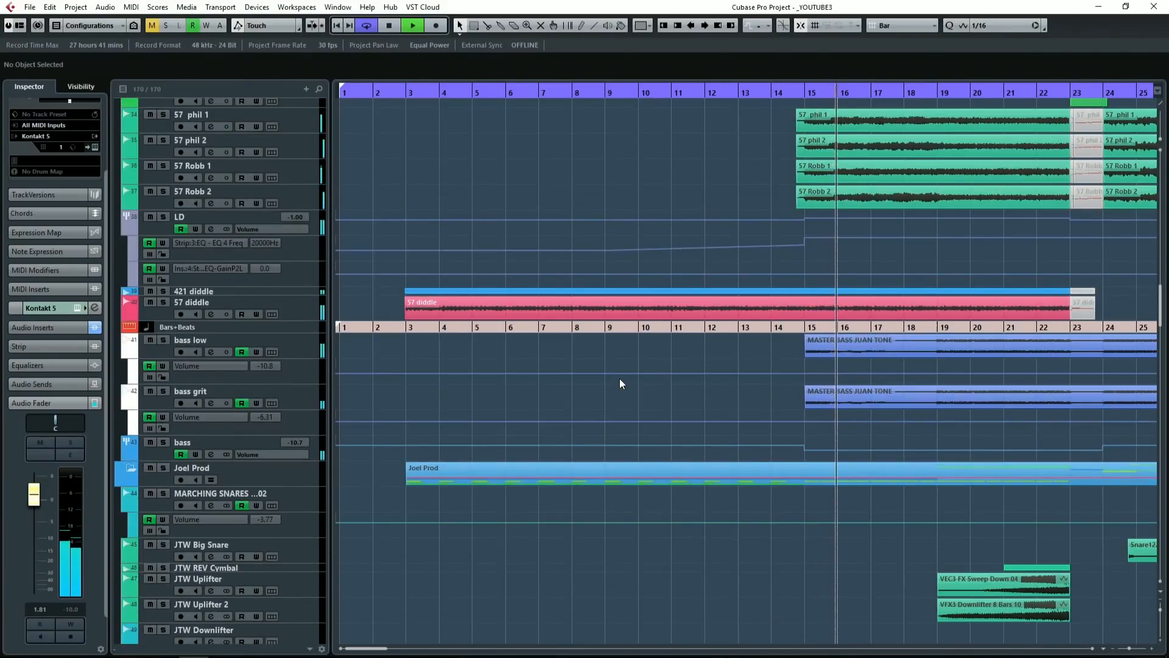
pyautogui.scroll(6, 685, 408)
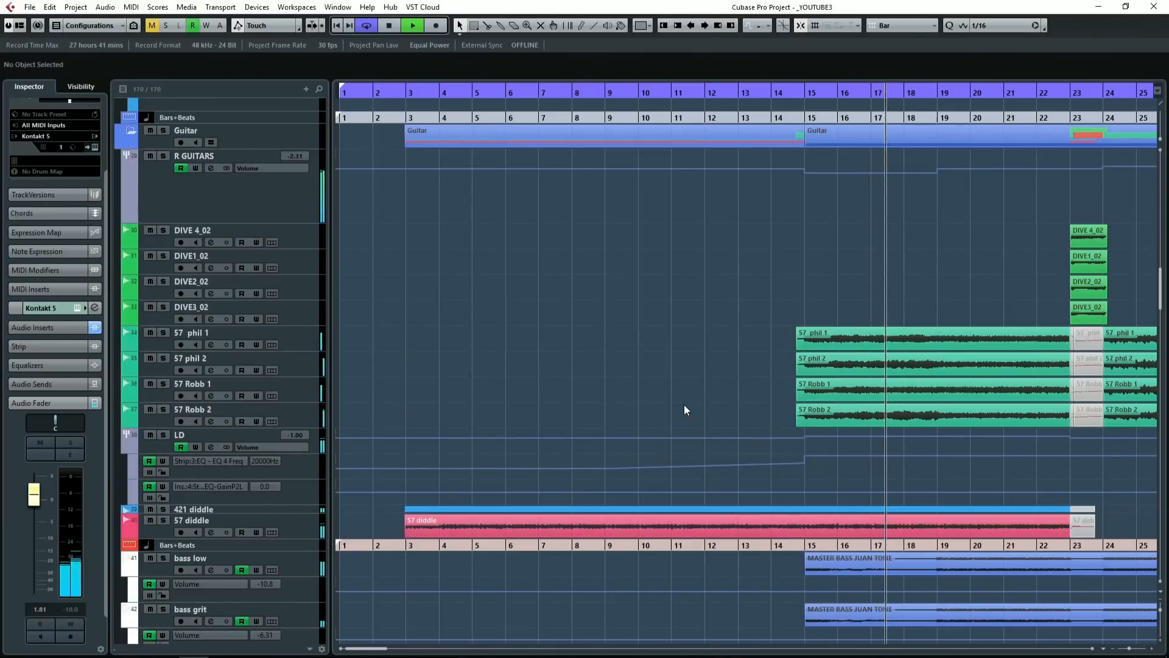
pyautogui.press('space')
pyautogui.press('space')
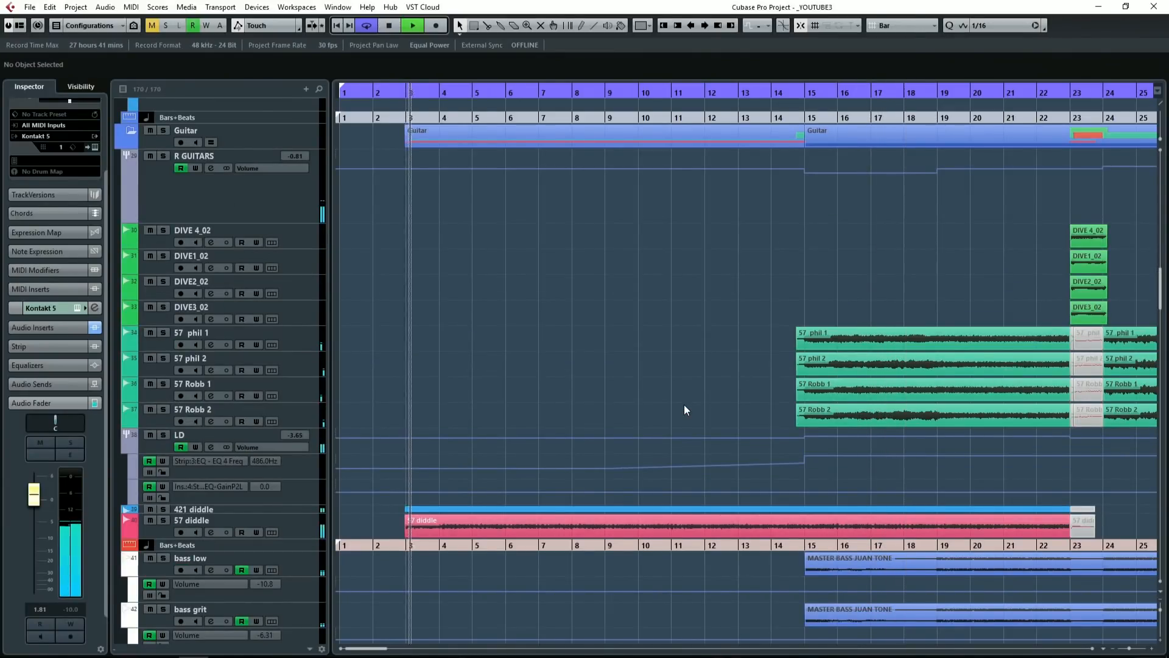
pyautogui.scroll(-12, 684, 404)
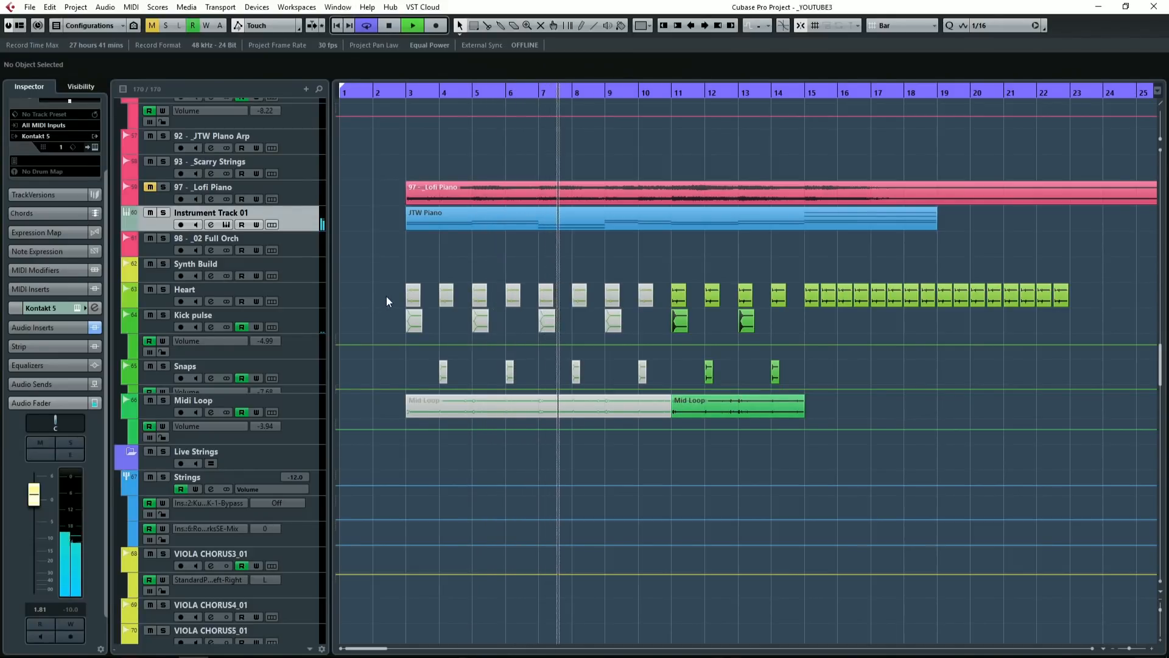
pyautogui.press('space')
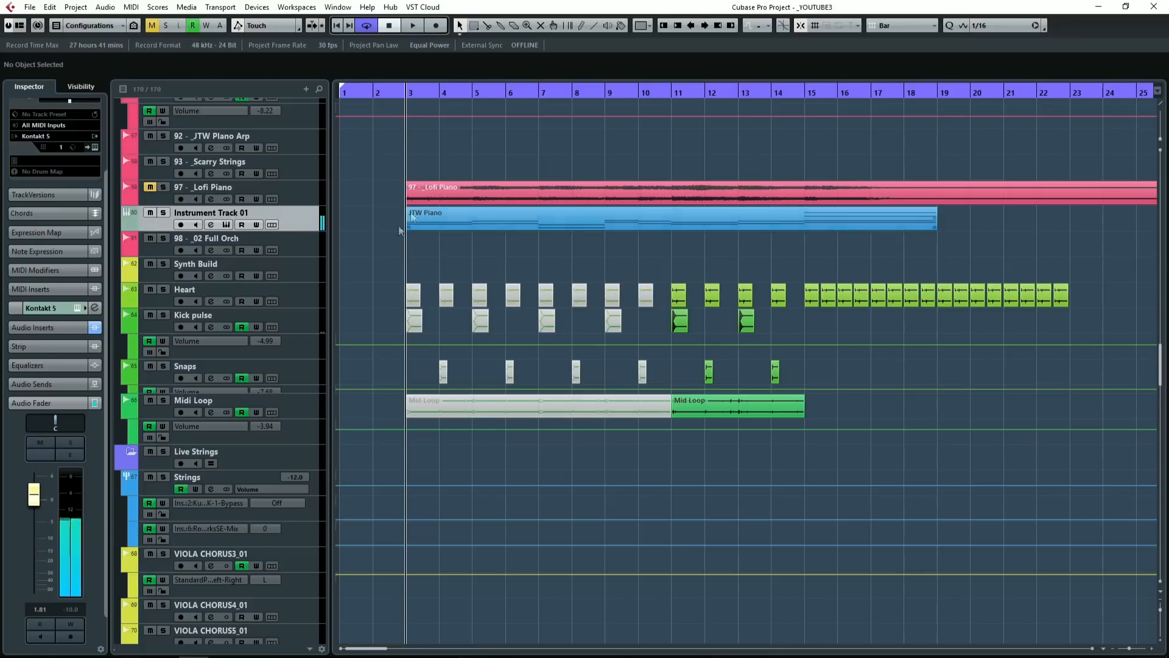
# Audition Instrument Track 01 with AmpSimulator, H-Delay and RoomWorks SE switched off, keeping SoundShifter active, and switch the three effects back on.
pyautogui.click(86, 328)
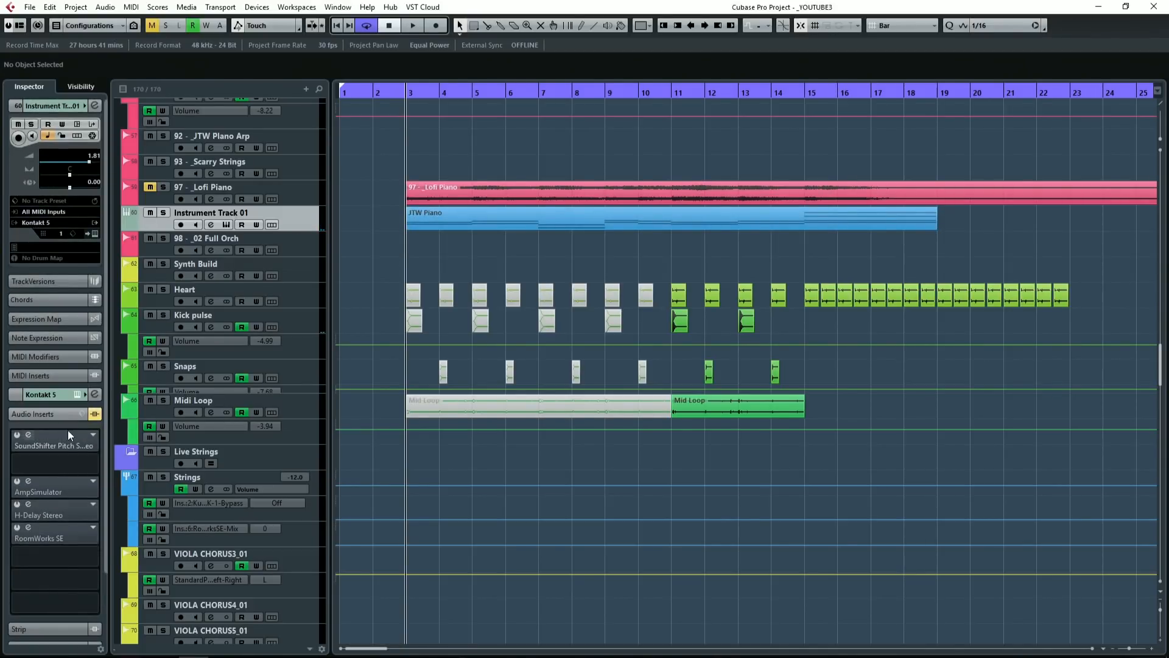
pyautogui.click(95, 415)
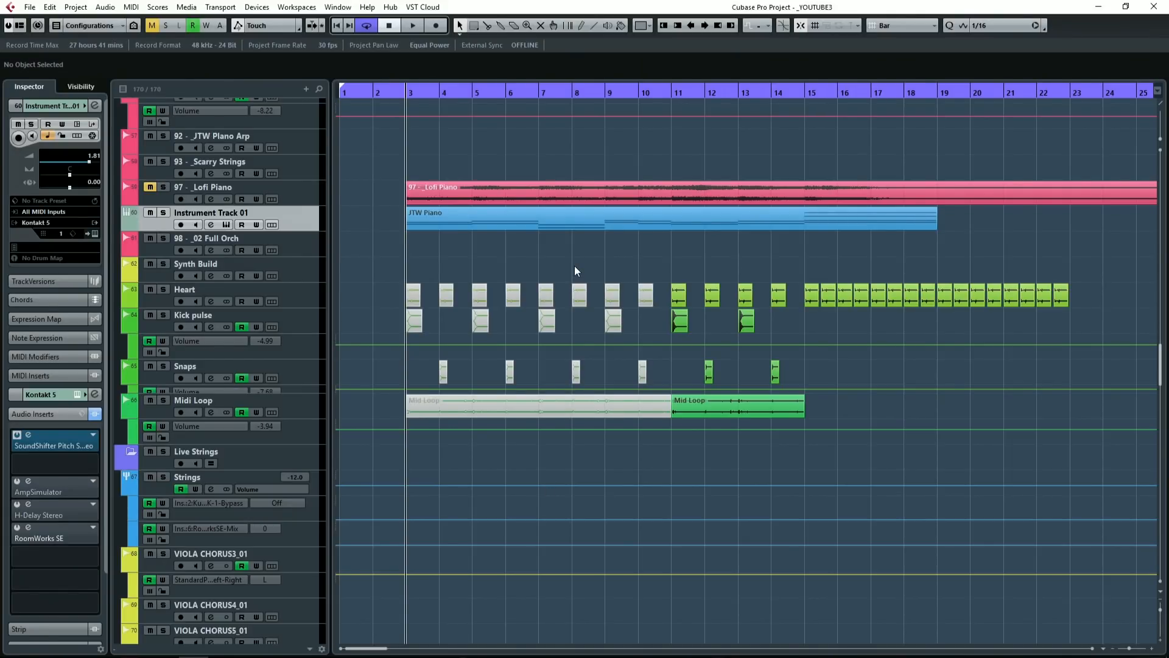
pyautogui.press('space')
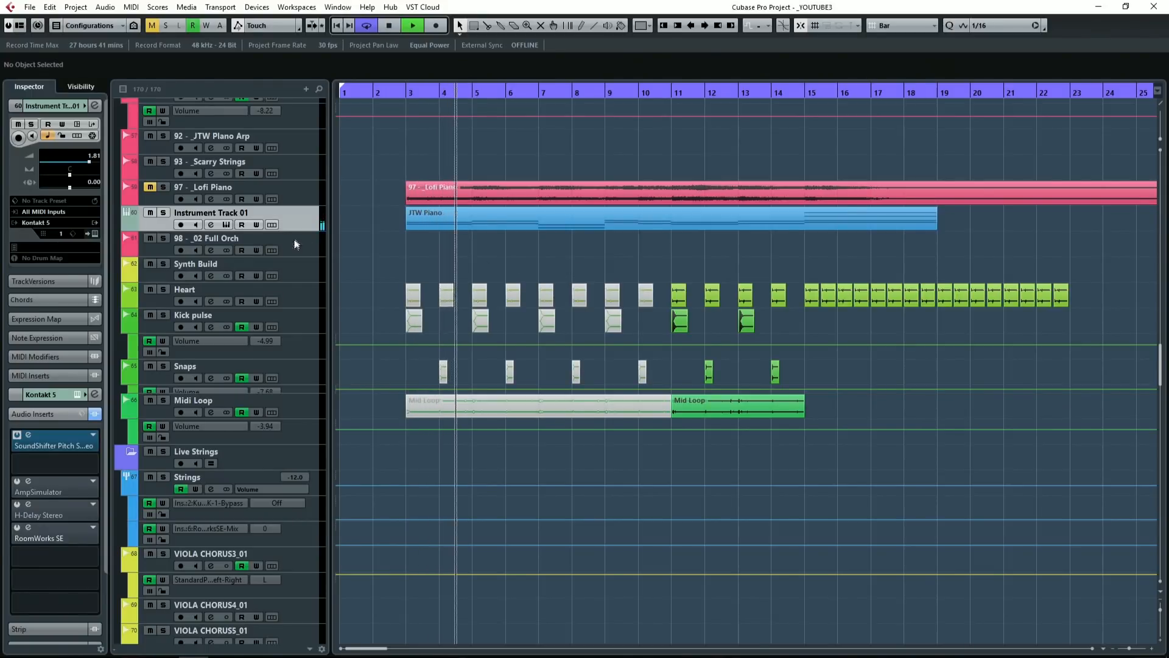
pyautogui.press('space')
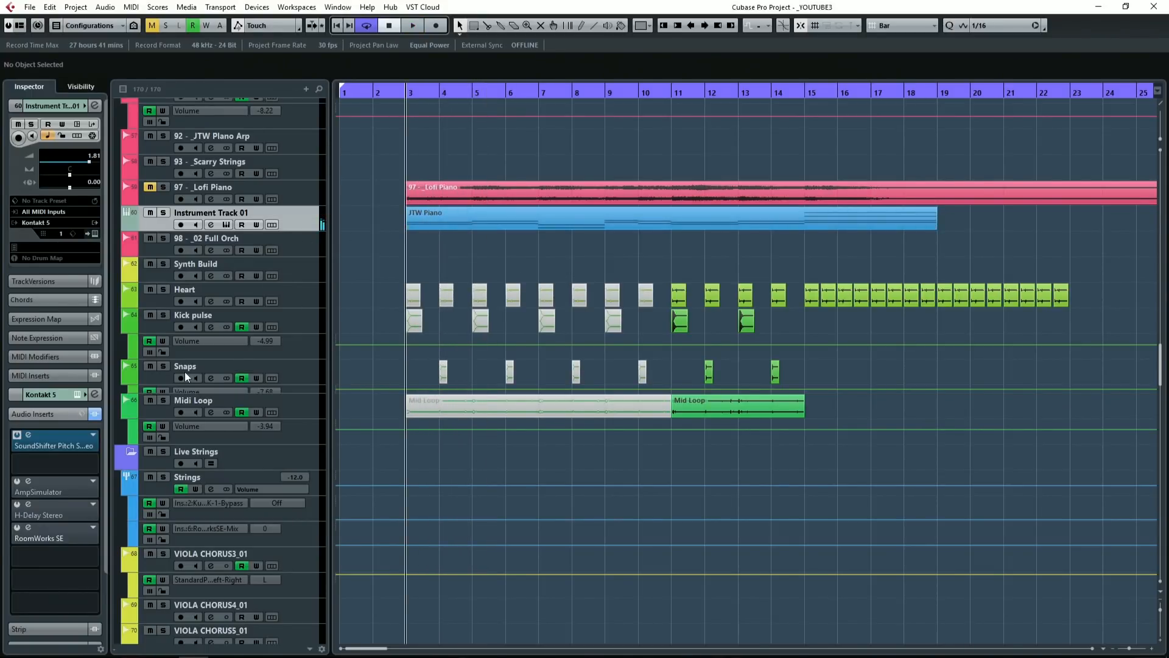
pyautogui.click(18, 528)
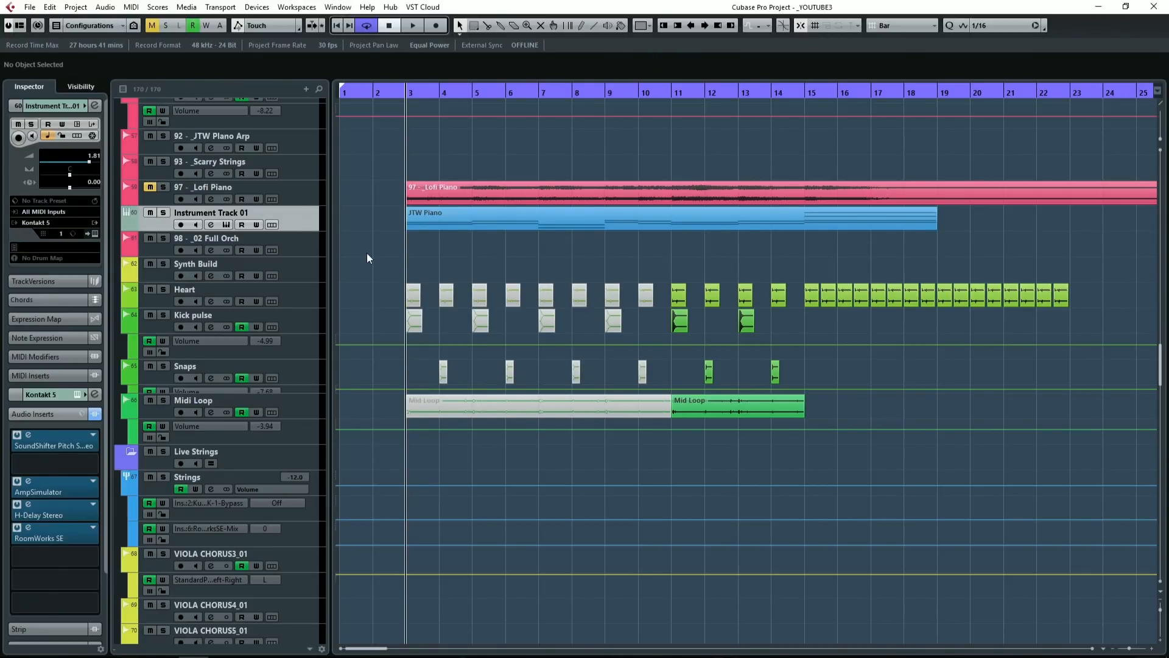
# Mute Instrument Track 01, play the opening bars of the mix without the piano, and stop playback.
pyautogui.click(151, 212)
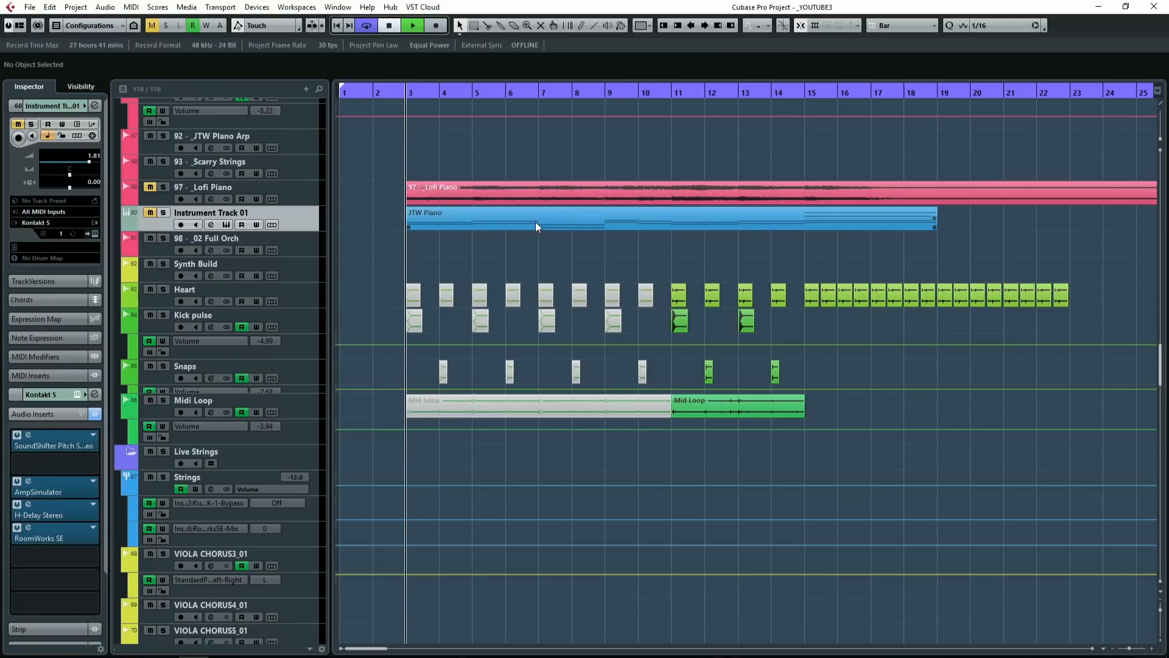
pyautogui.press('space')
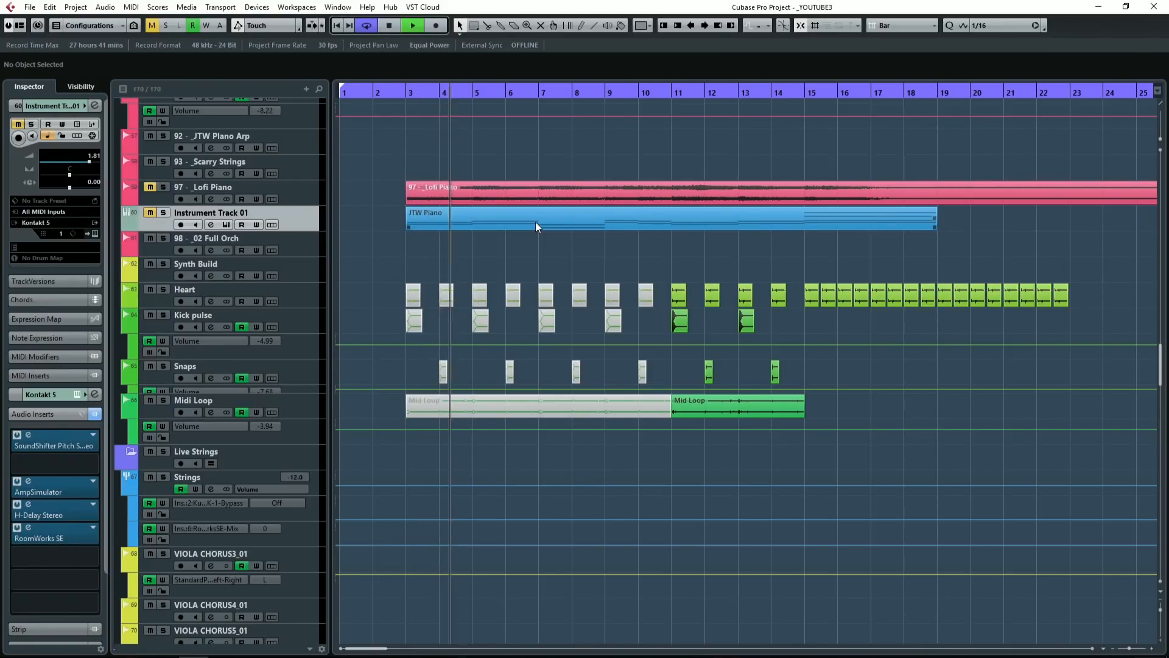
pyautogui.press('space')
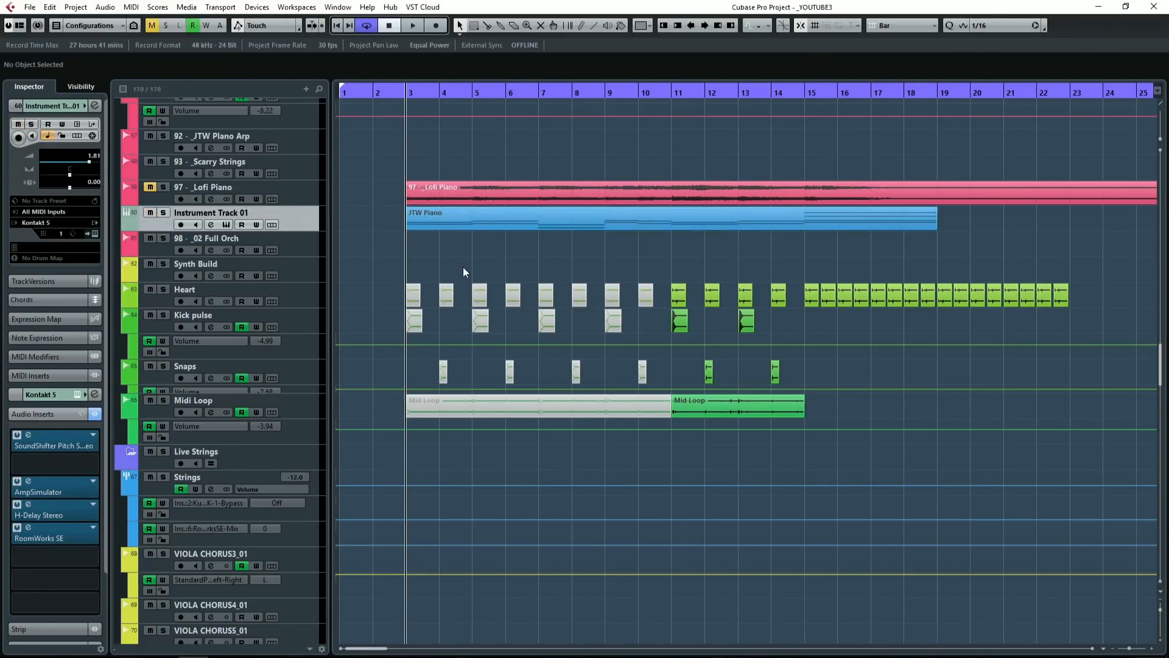
pyautogui.press('KP_Subtract')
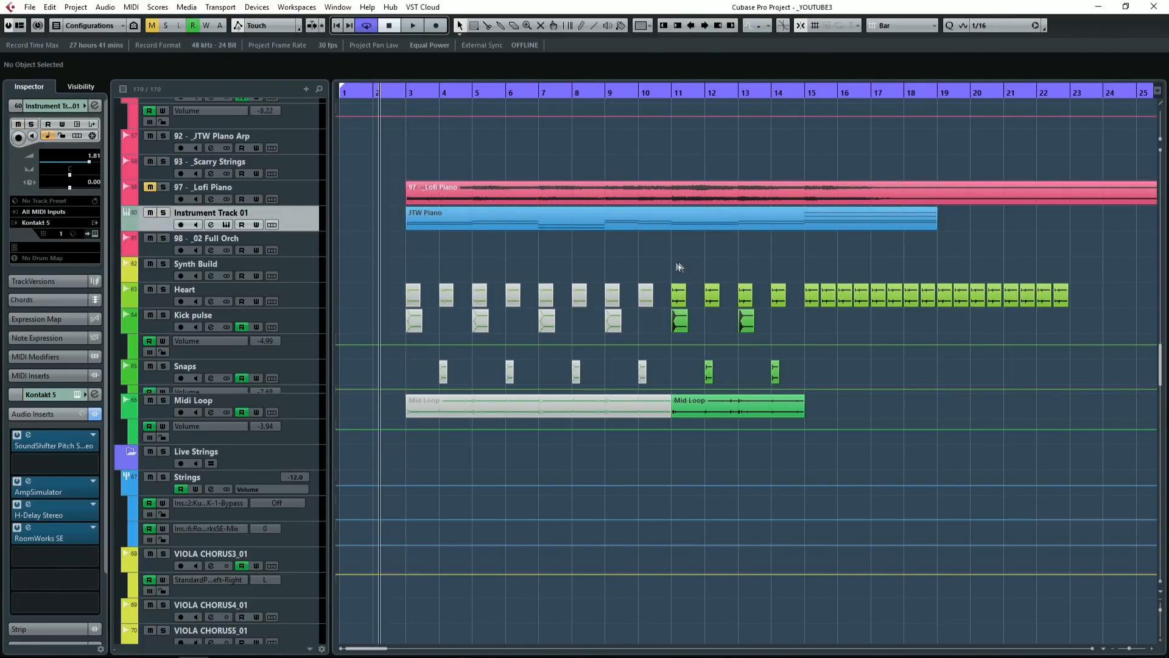
pyautogui.moveTo(669, 262); pyautogui.dragTo(736, 324)
pyautogui.click(784, 413)
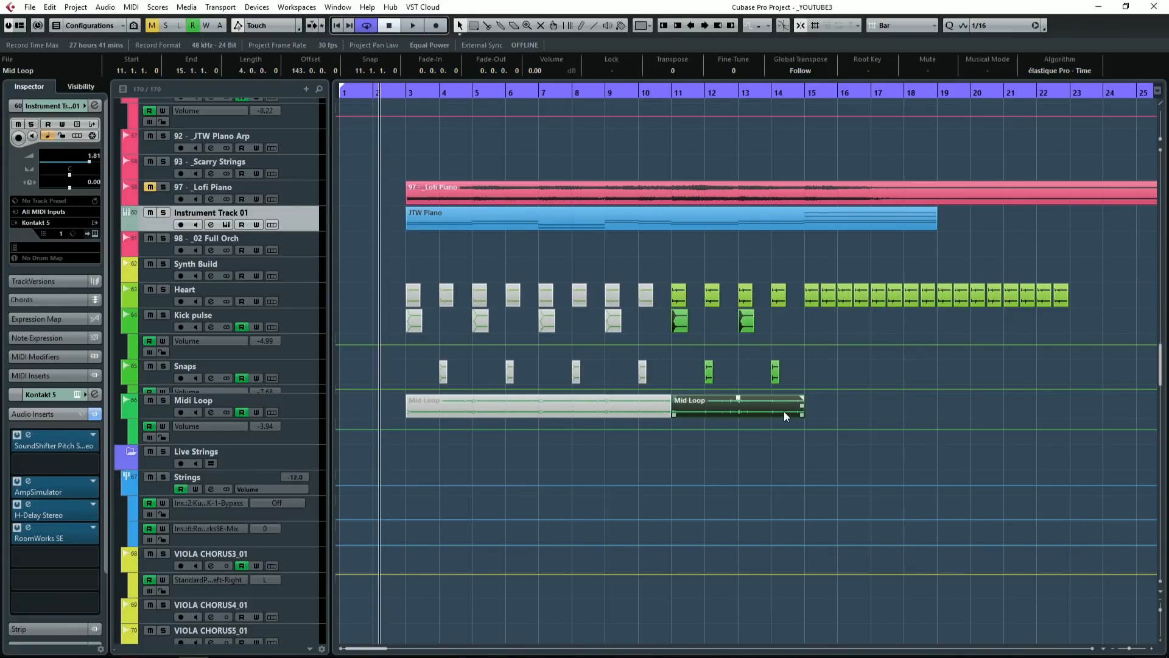
pyautogui.click(753, 247)
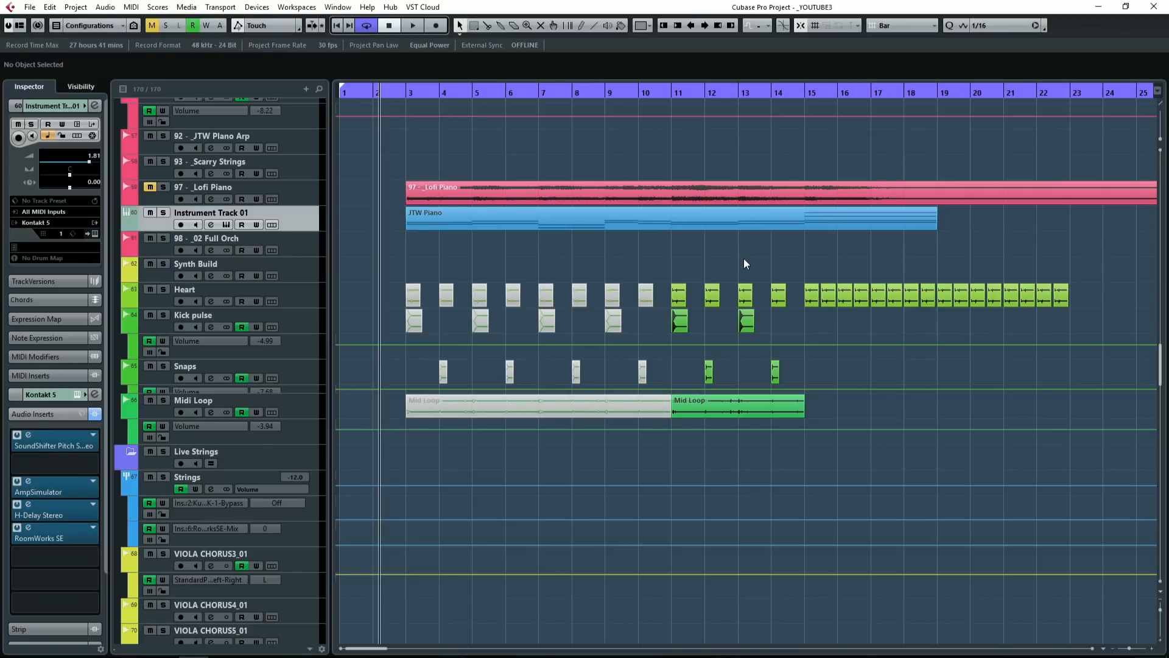
# Play the mix from the start with the 97 - _Lofi Piano track unmuted and Instrument Track 01 muted for comparison, and stop playback.
pyautogui.press('Home')
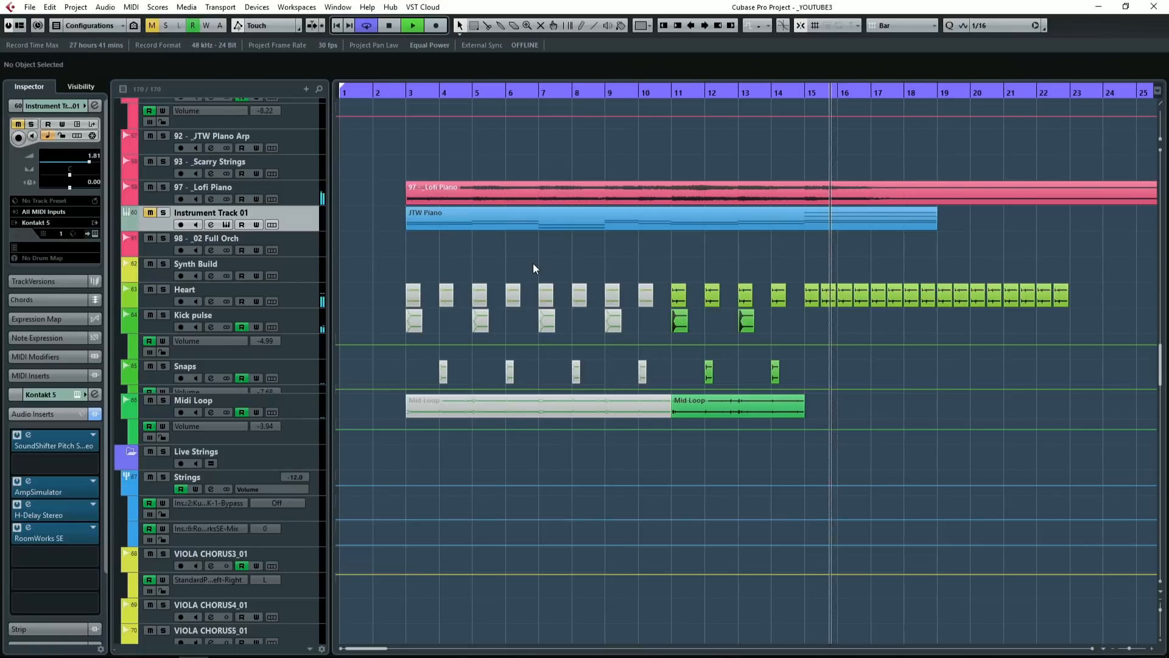
pyautogui.press('space')
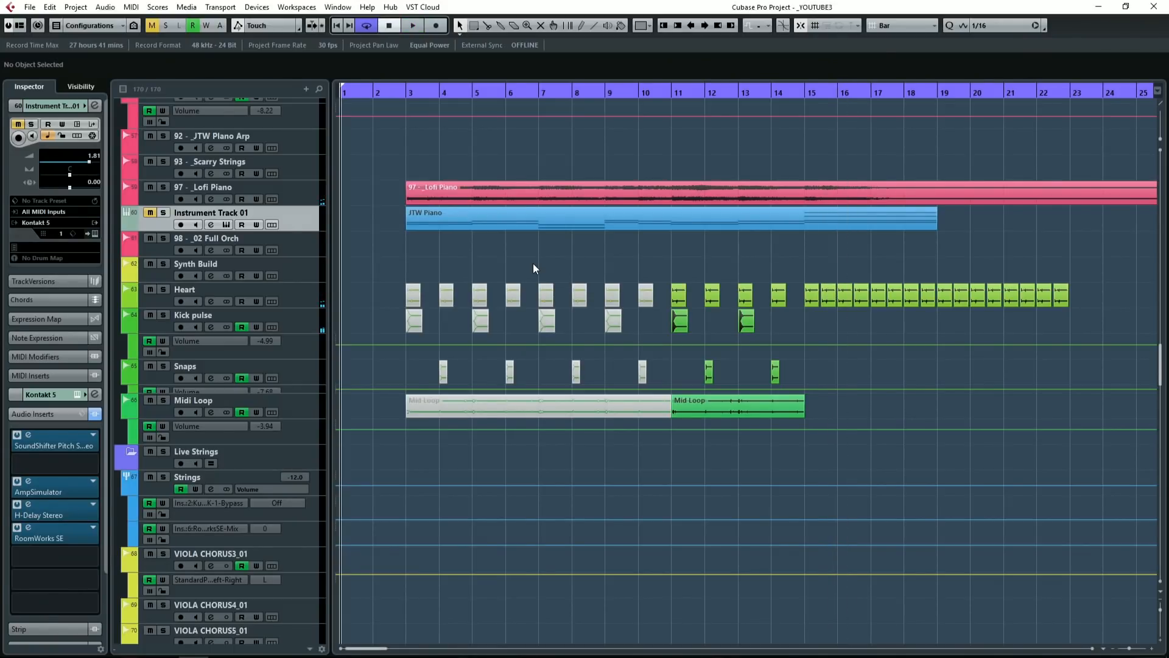